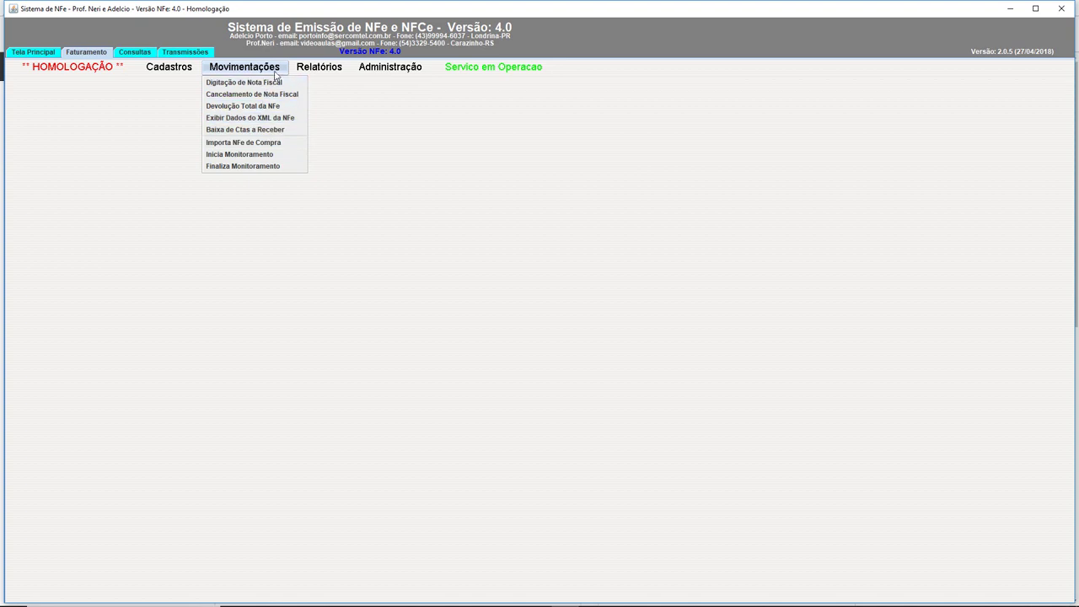
mouse_move(319, 74)
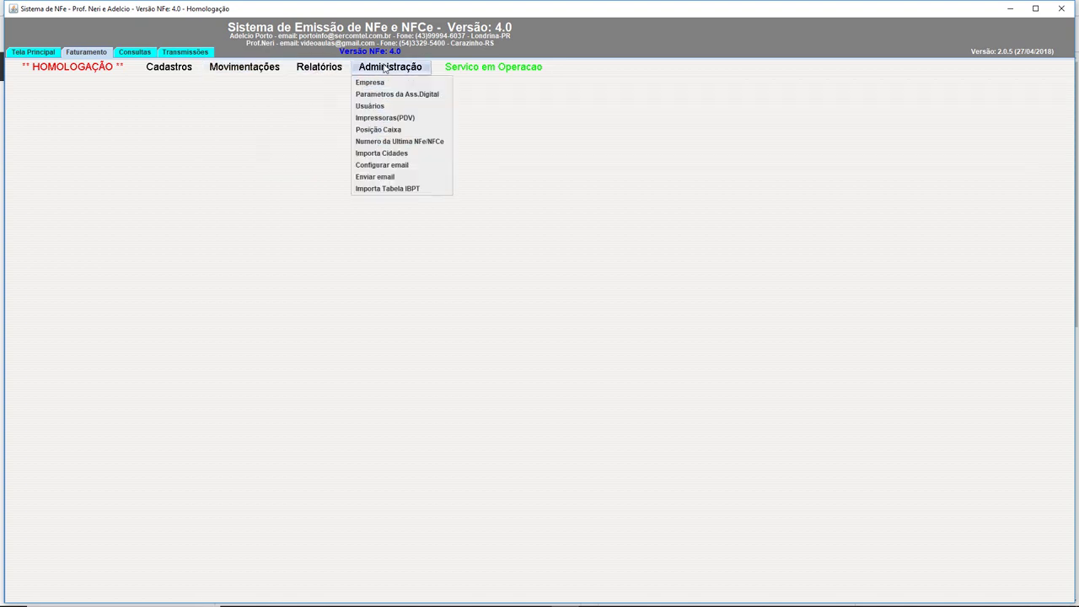
mouse_move(239, 75)
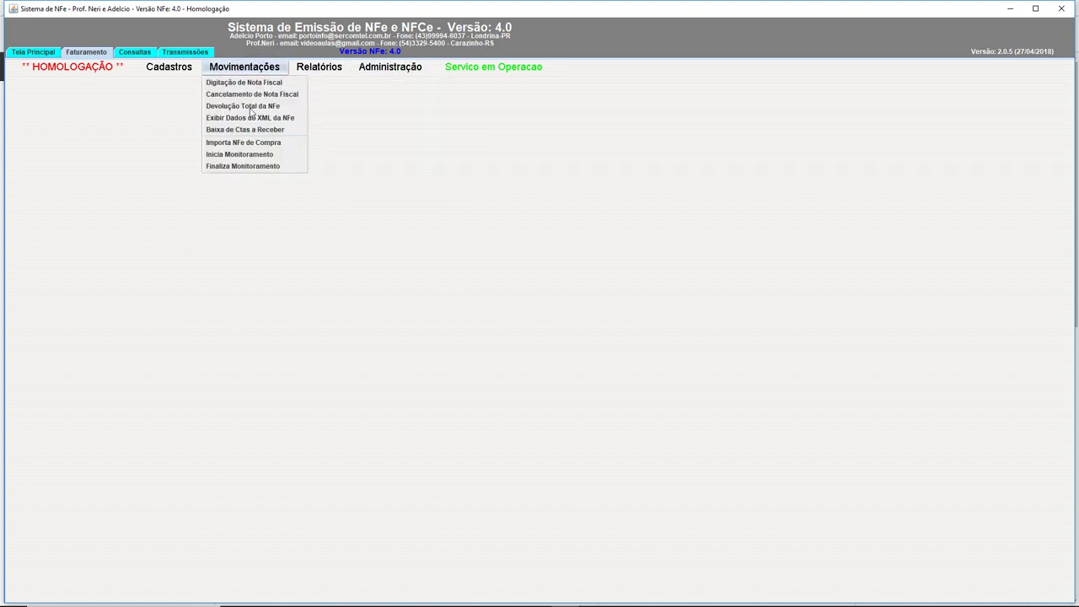
mouse_move(168, 69)
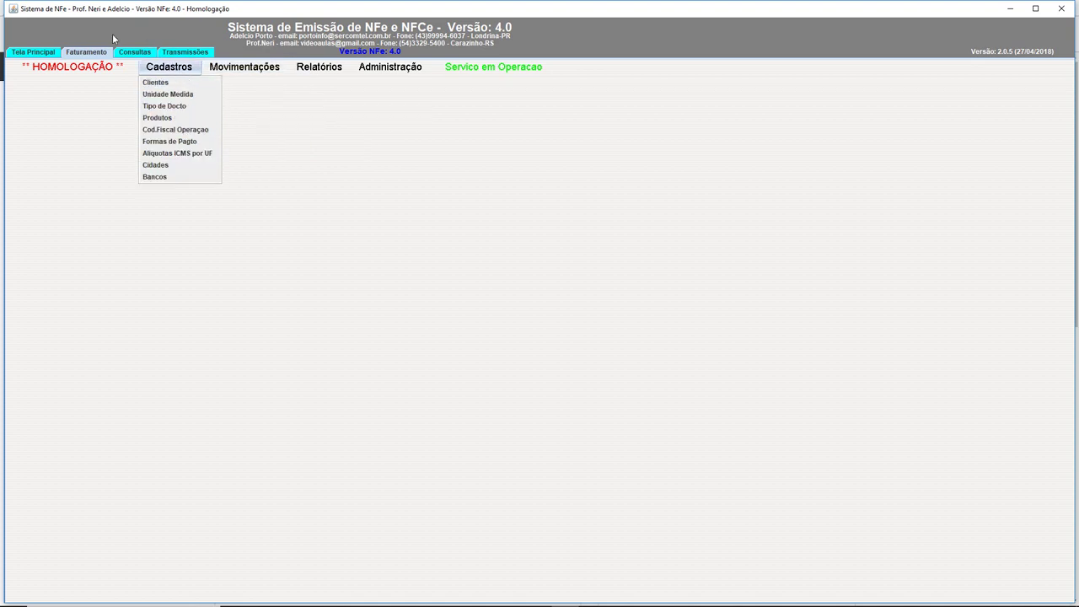
Review the consultation options for the period's NFe situations and for a single NFe's situation
left_click(133, 54)
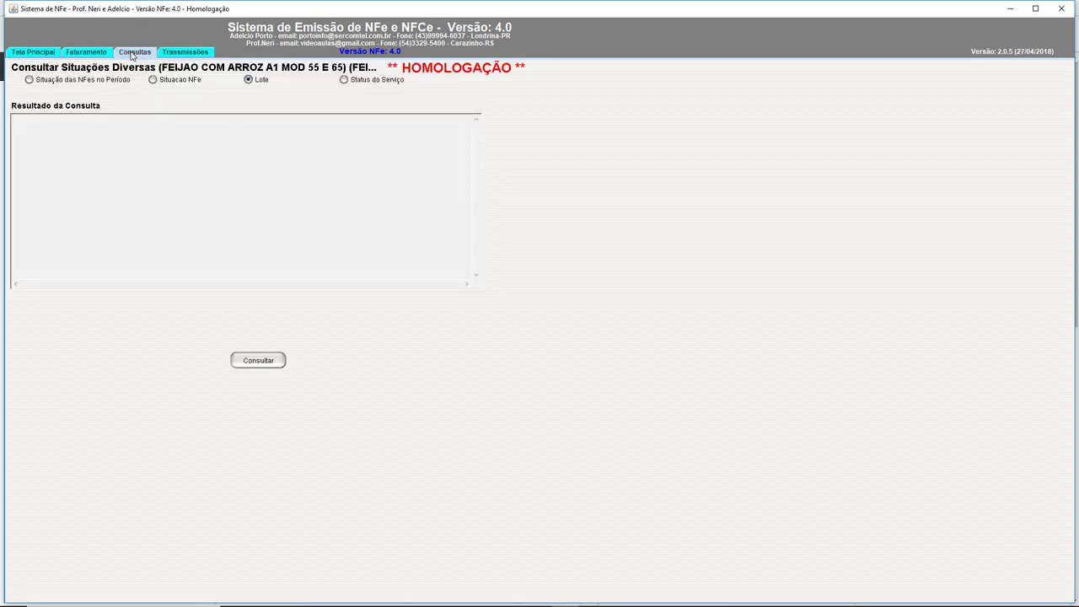
left_click(31, 80)
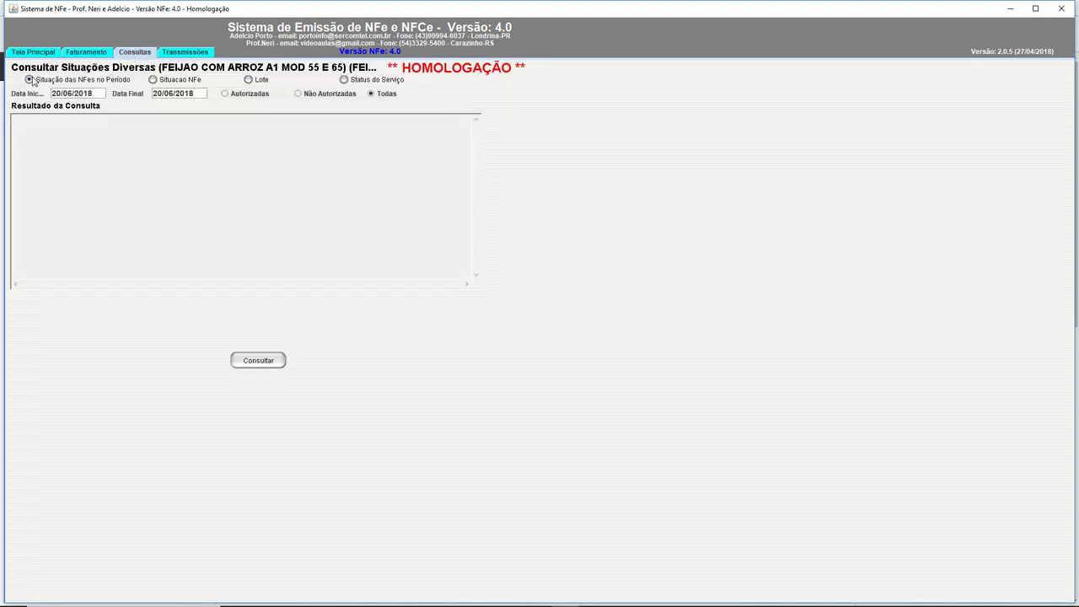
left_click(97, 89)
left_click(164, 82)
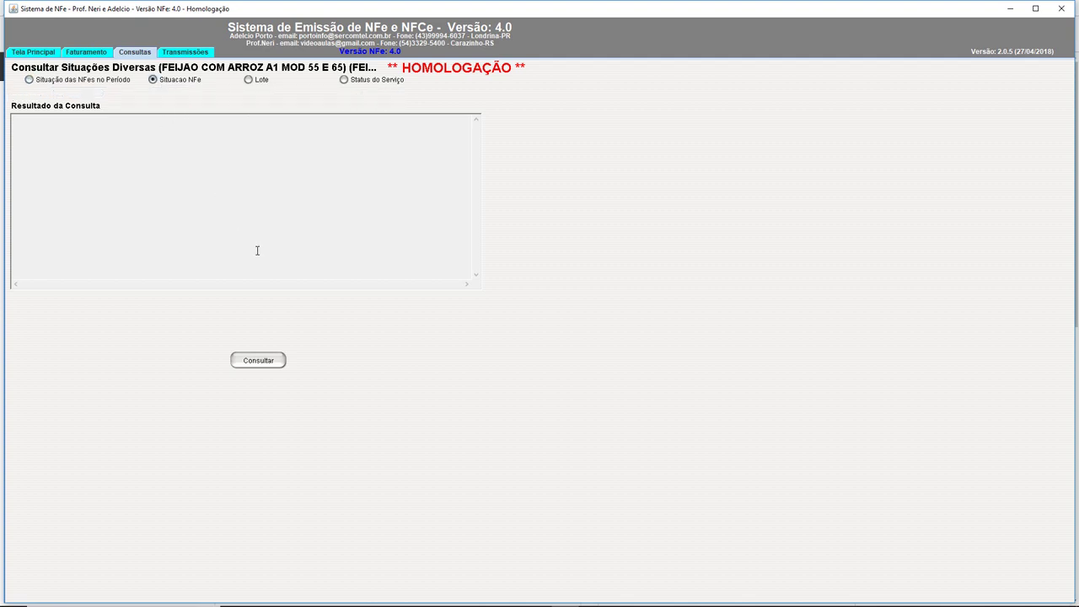
Start an NFe situation query, browse the 20180619 folder under BKP for XML files, and cancel the query
left_click(267, 364)
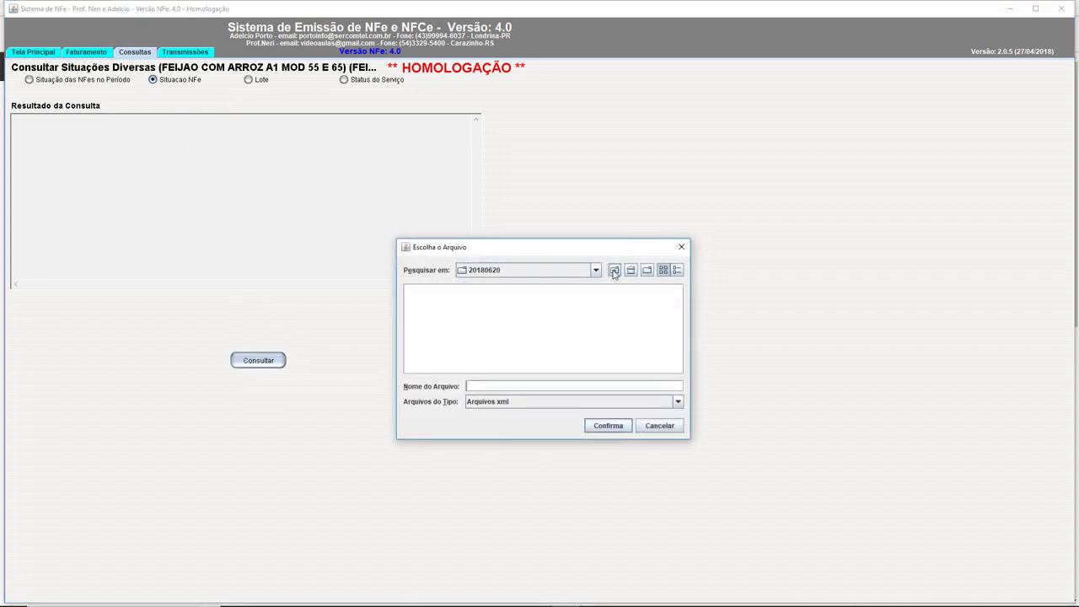
left_click(614, 270)
left_click(428, 290)
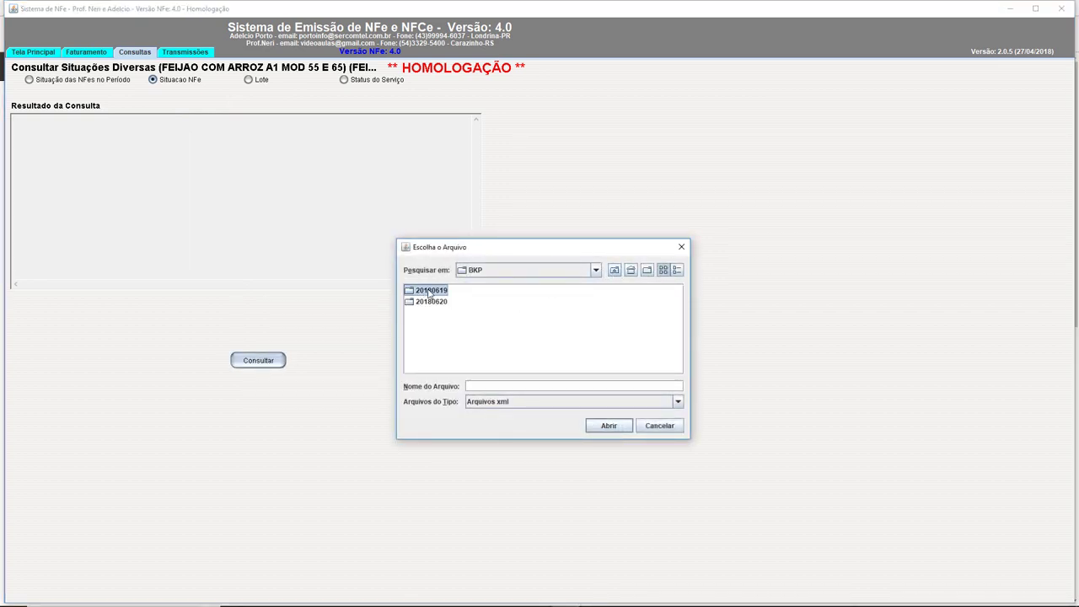
double_click(429, 290)
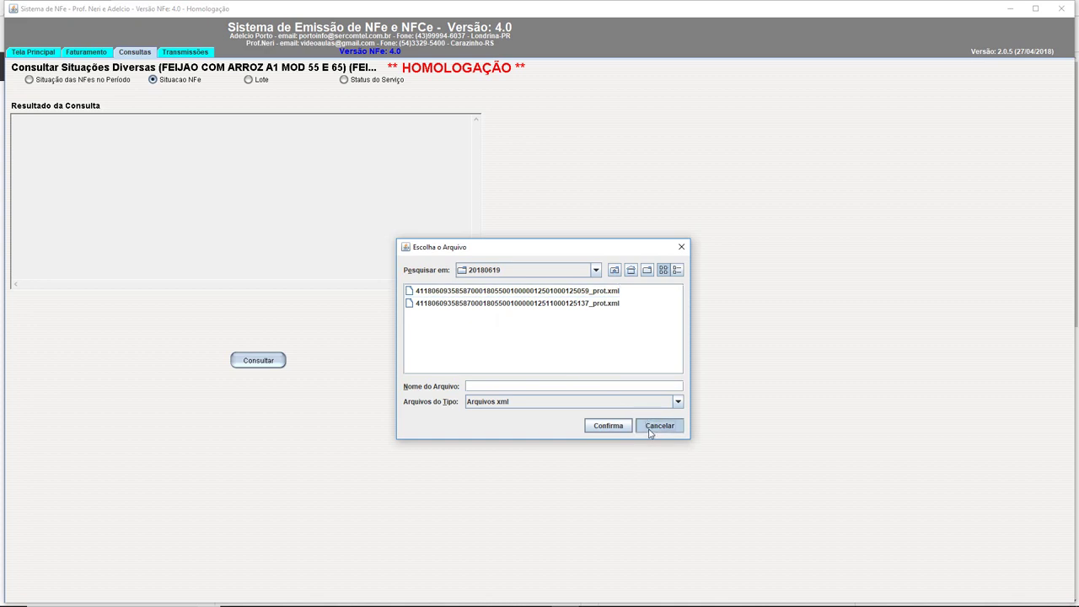
left_click(660, 425)
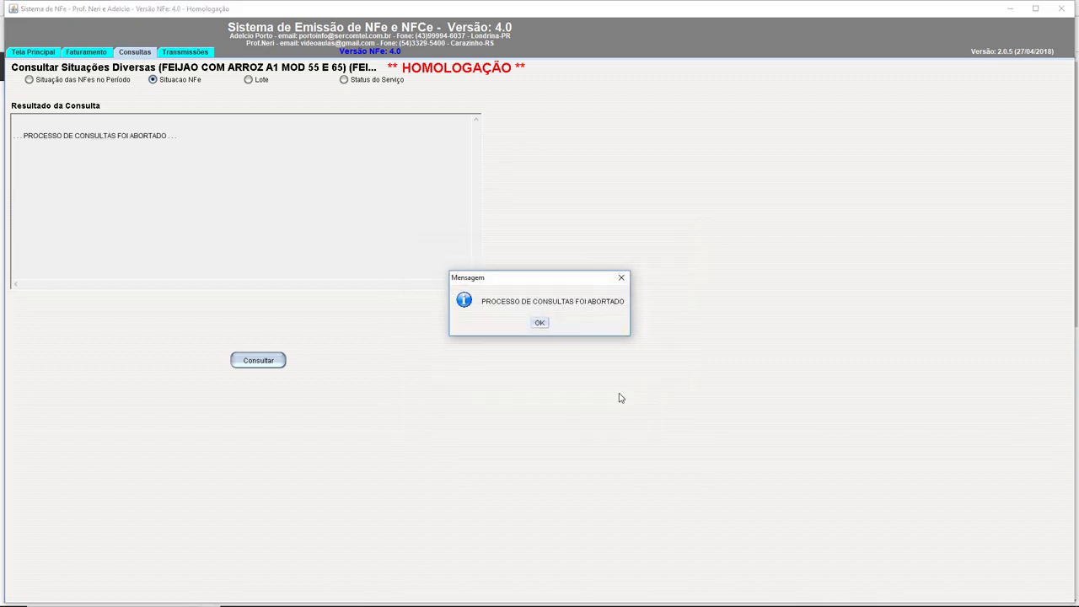
left_click(539, 324)
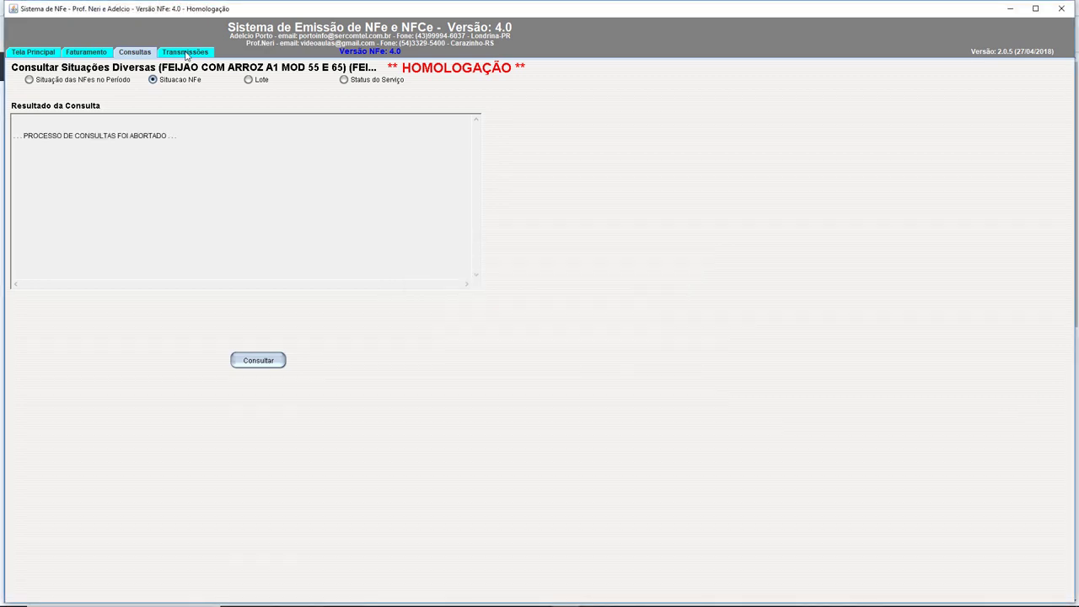
Query the service status (Status do Serviço) and highlight the lines of the consultation result
left_click(352, 83)
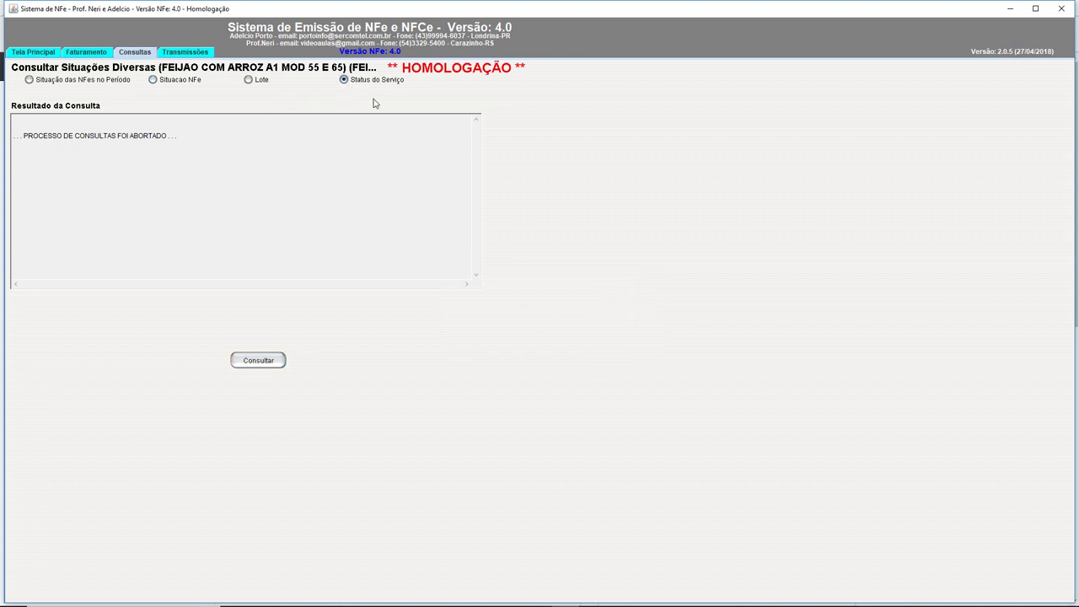
left_click(279, 368)
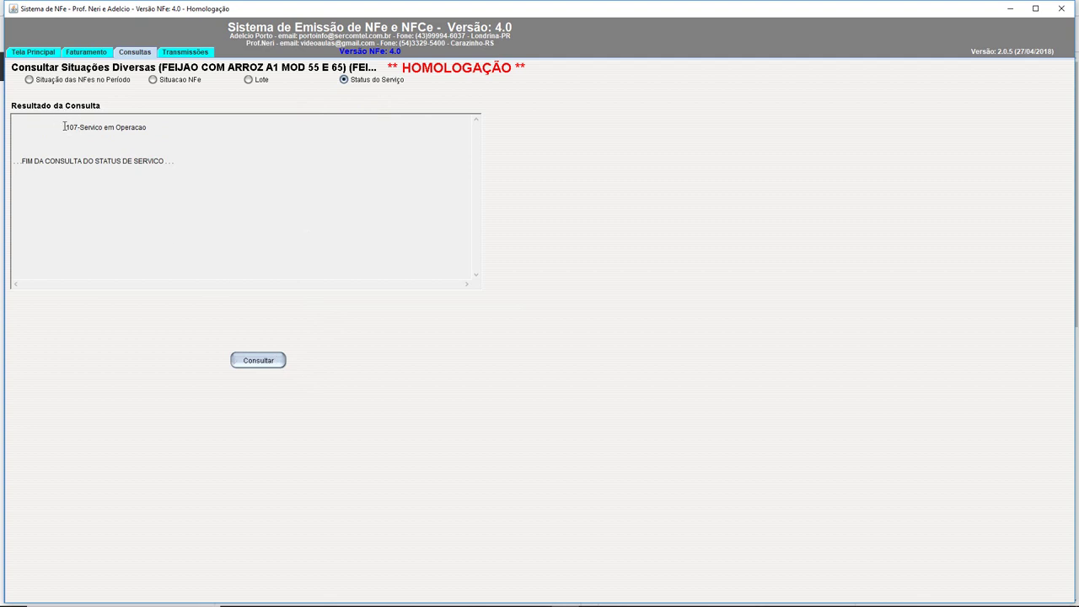
left_click_drag(64, 126, 210, 125)
left_click_drag(188, 163, 1, 156)
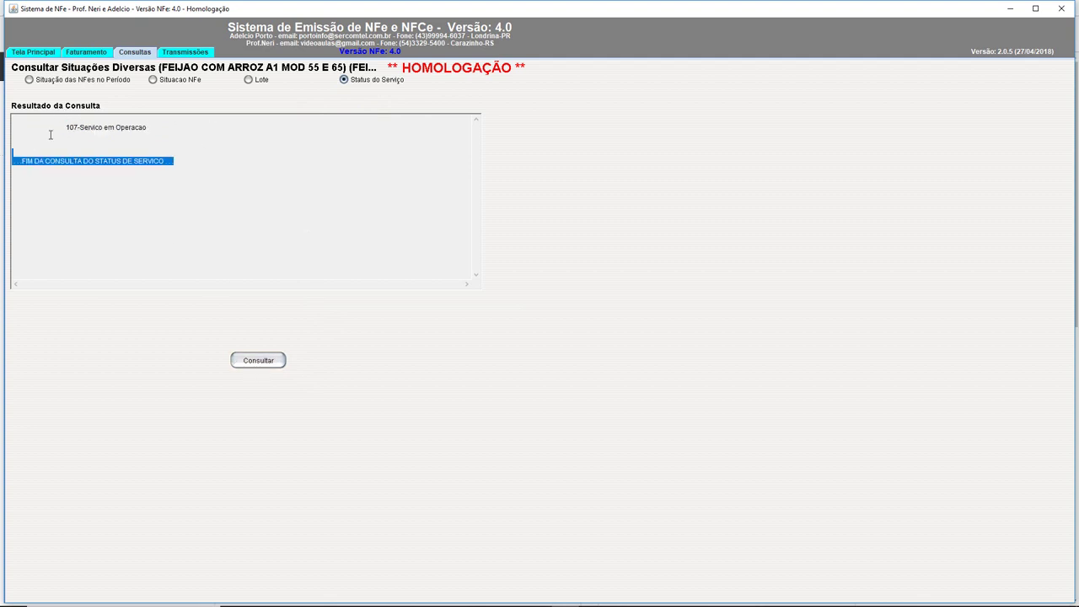
Review the Cancelamento and Carta de Correcao options of the transmissions screen
left_click(189, 54)
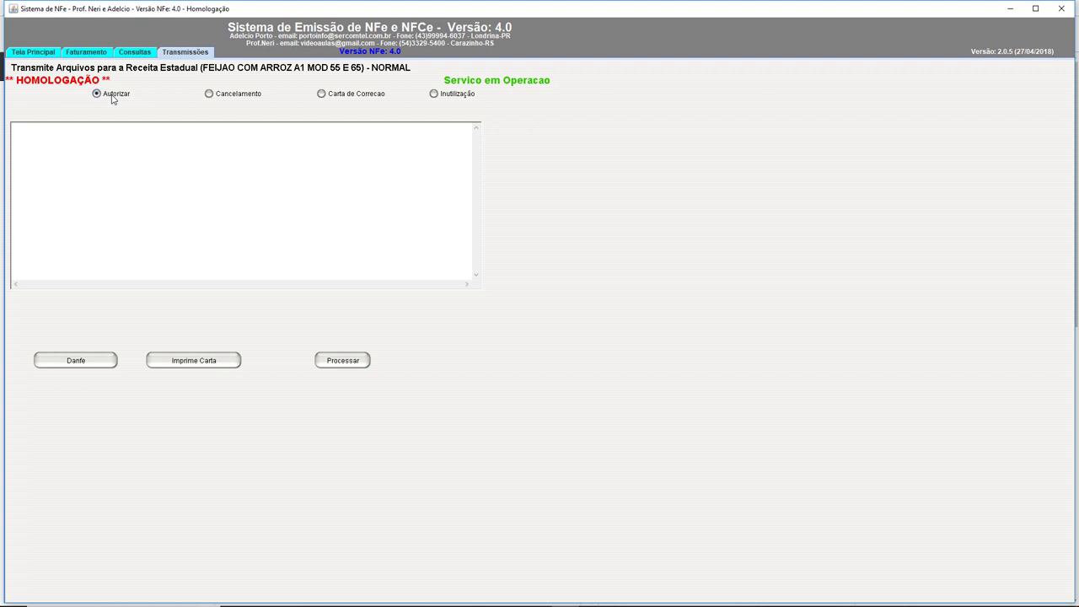
left_click(216, 95)
left_click(323, 95)
Fill in the Inutilização number range with initial NF 51 and final NF 59
left_click(434, 94)
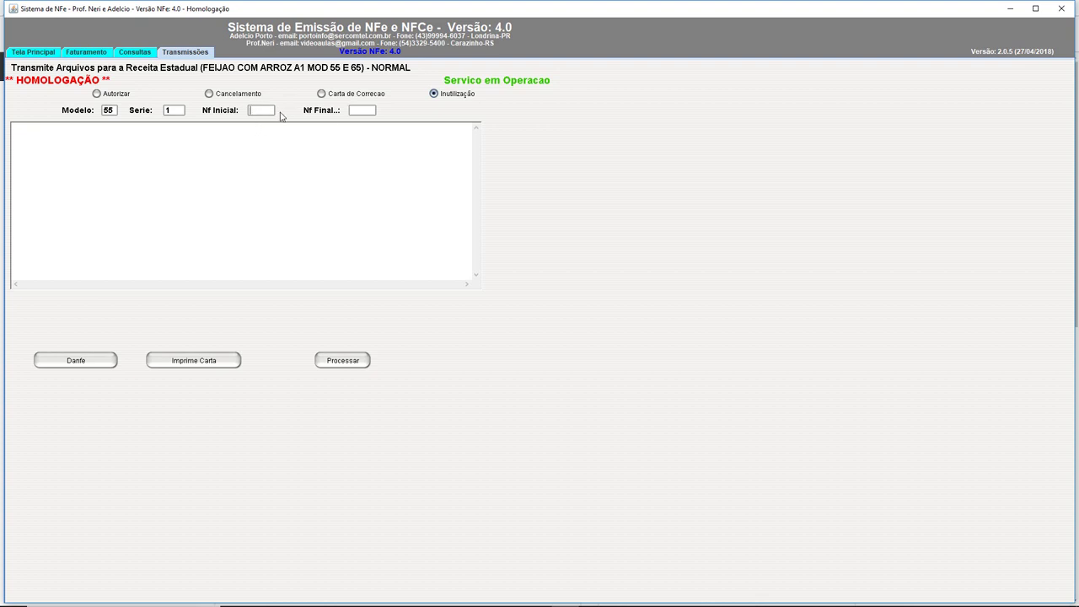
type("1")
key("Tab")
type("59")
Start a new invoice in Digitação de Nota Fiscal and select client 1 - CLIENTE DESTINO
left_click(89, 56)
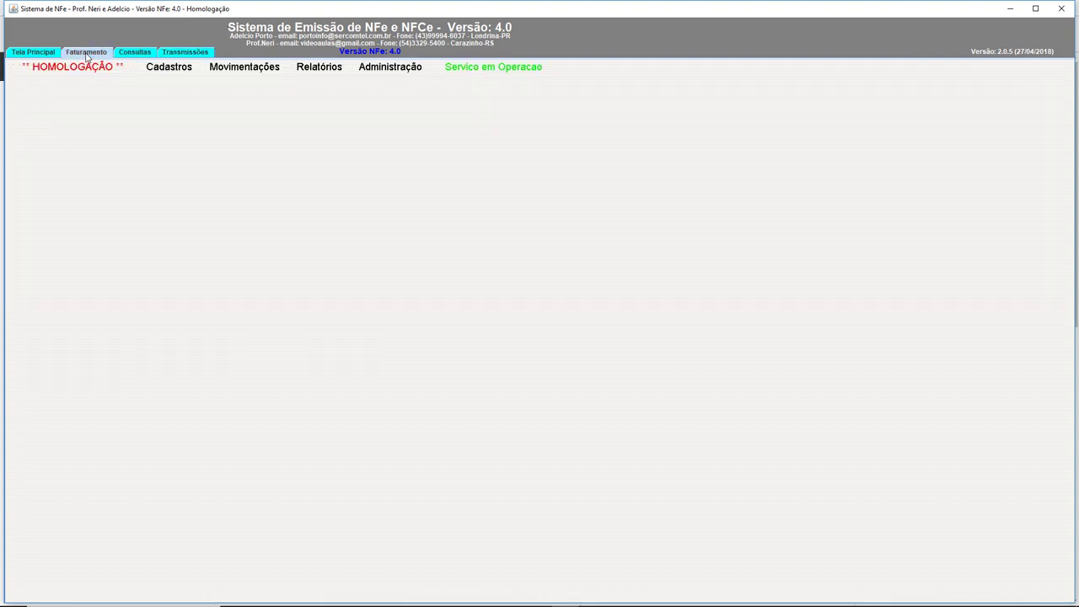
left_click(238, 73)
left_click(257, 84)
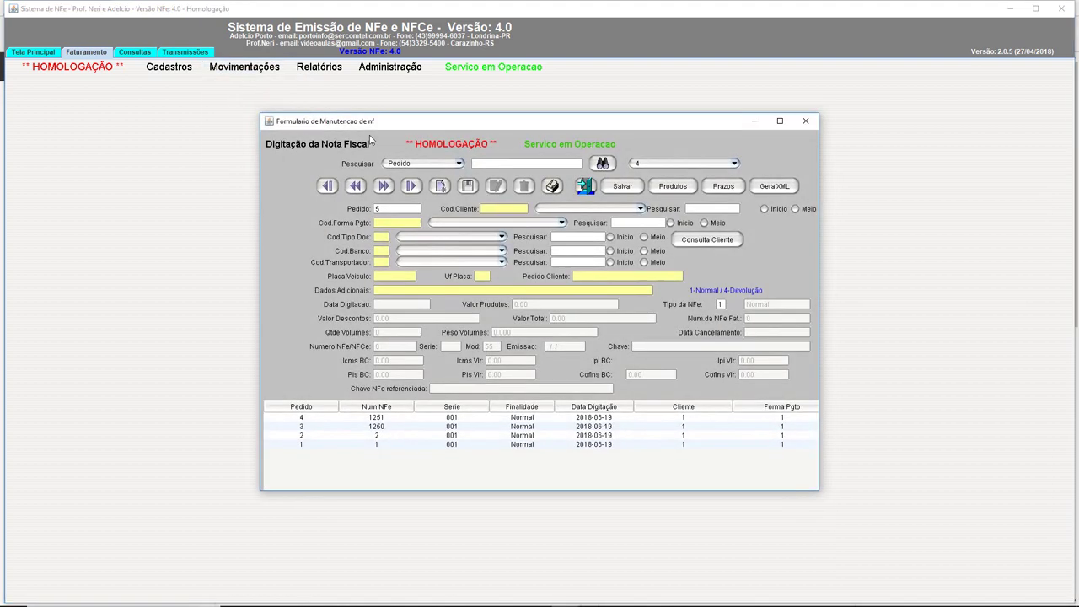
left_click(440, 186)
left_click(570, 209)
left_click(571, 219)
Set the payment form to 1 - A VISTA, document type to AV - A VISTA, bank to 1 - A VISTA, and carrier to 0 - SEM TRANSPORTADORA
left_click(506, 223)
left_click(479, 235)
left_click(477, 237)
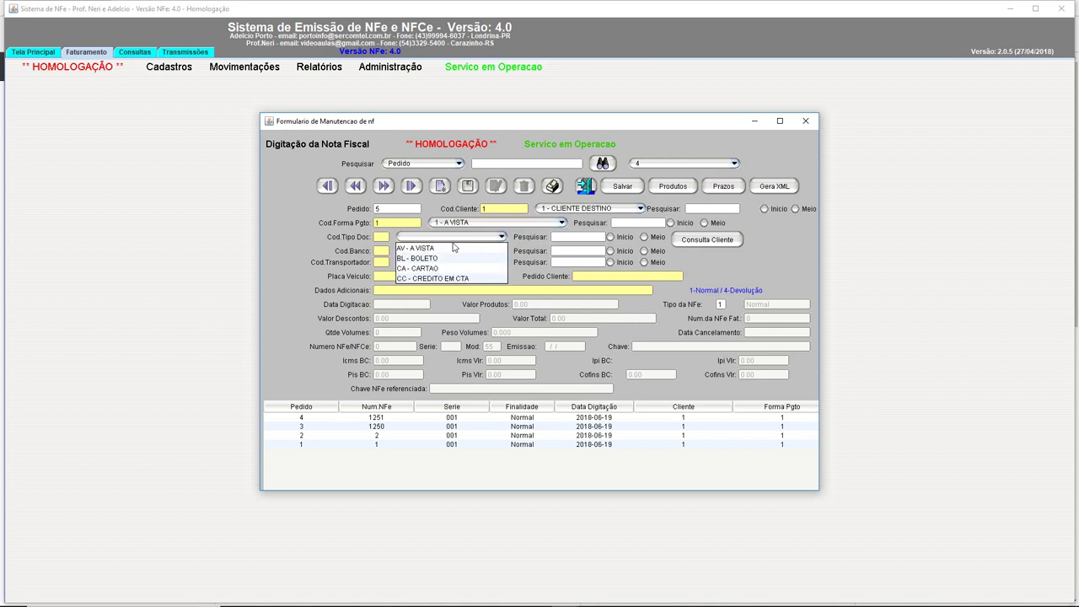
left_click(455, 249)
left_click(450, 255)
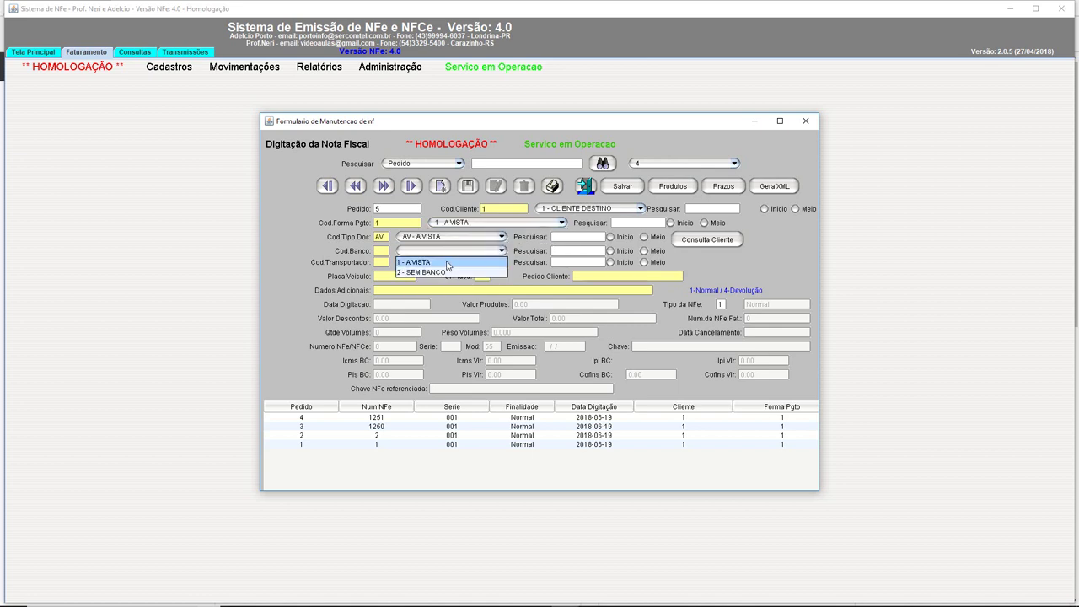
left_click(451, 261)
left_click(451, 263)
left_click(446, 274)
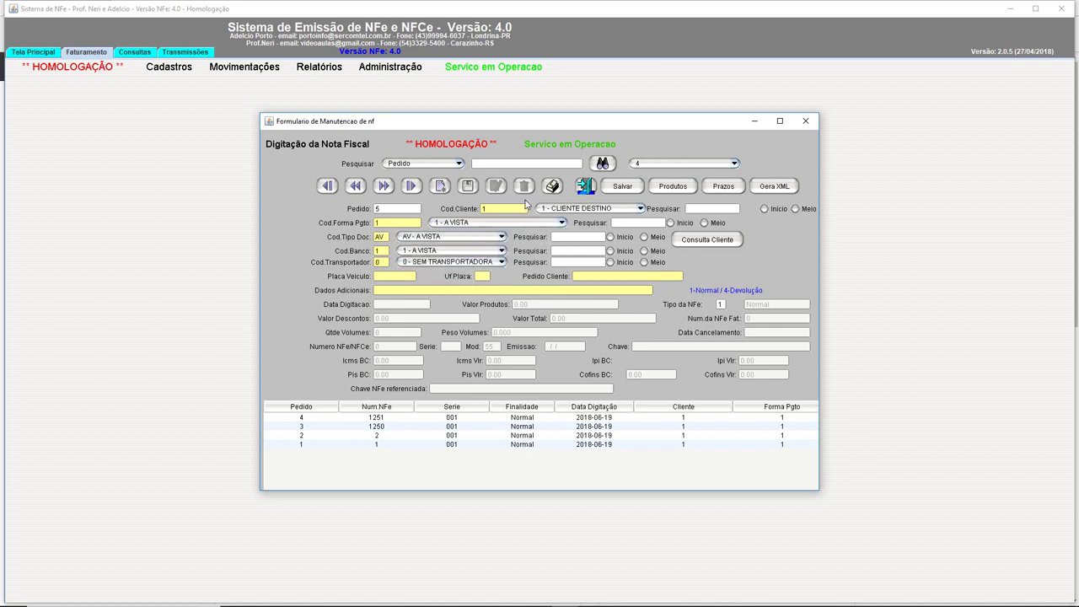
Save the invoice header and proceed to its product entry form
left_click(468, 185)
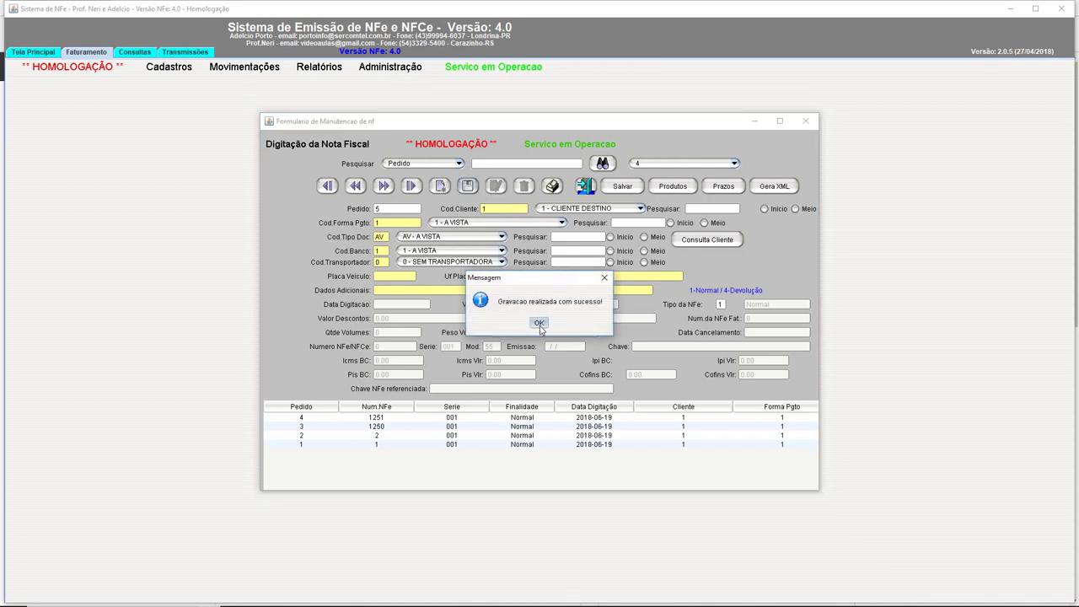
left_click(540, 323)
left_click(540, 322)
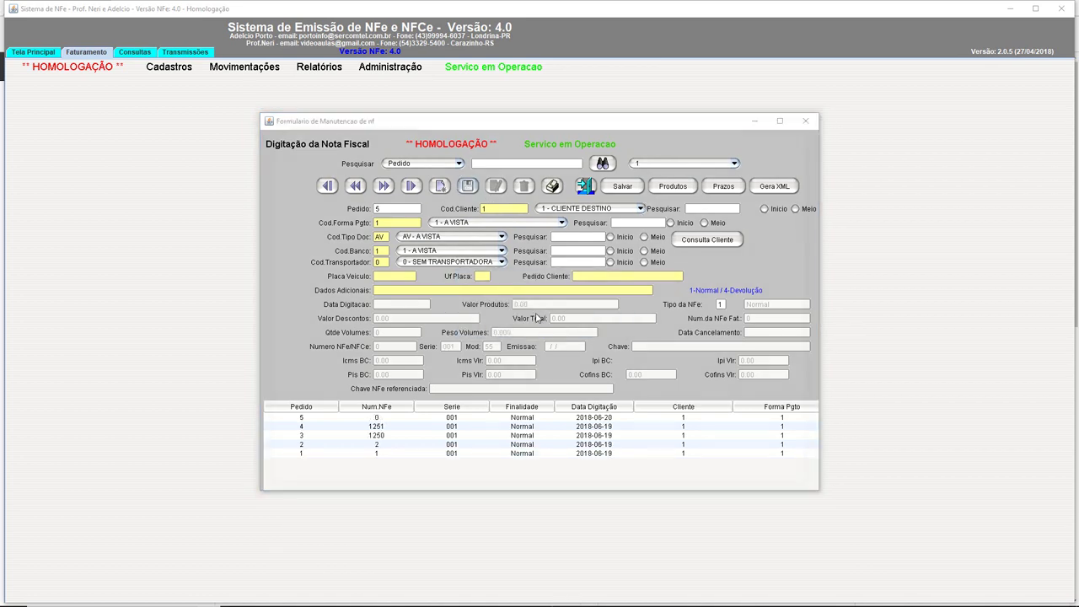
Add product 1 - CURSO DE JAVA SE I with CFOP 51 - MERC ADQ.TERCEIROS - 5102 - 3, save it, and close the product form
left_click(535, 248)
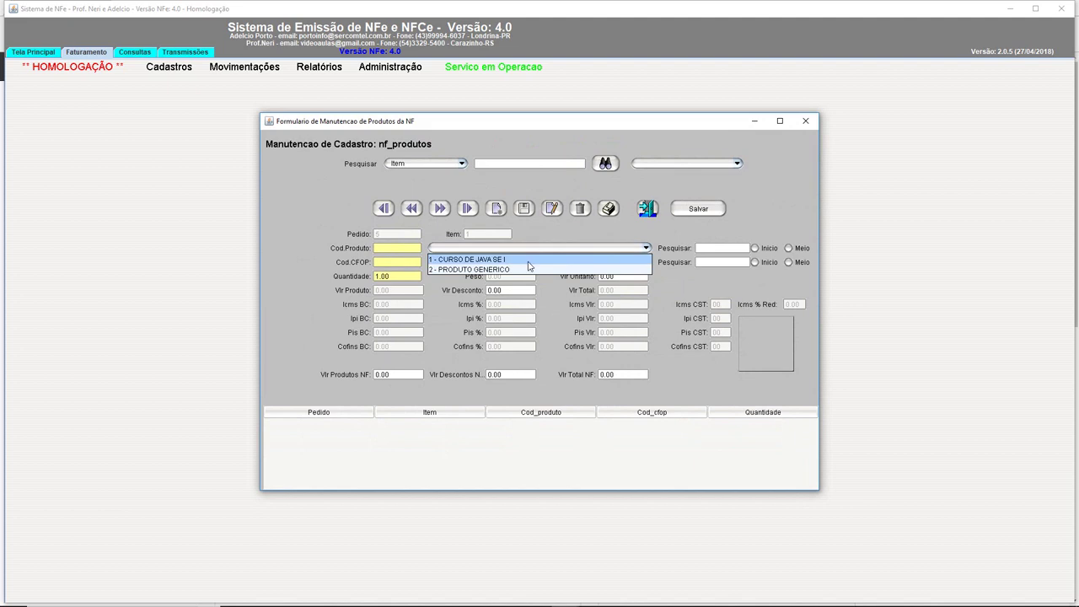
left_click(531, 257)
left_click(530, 262)
left_click(501, 273)
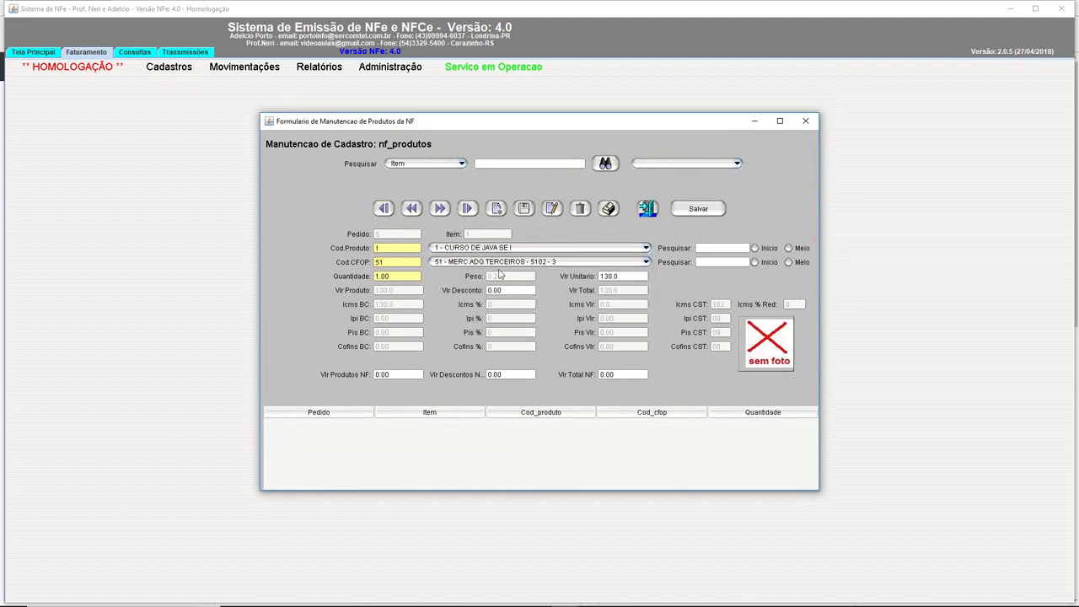
left_click(523, 208)
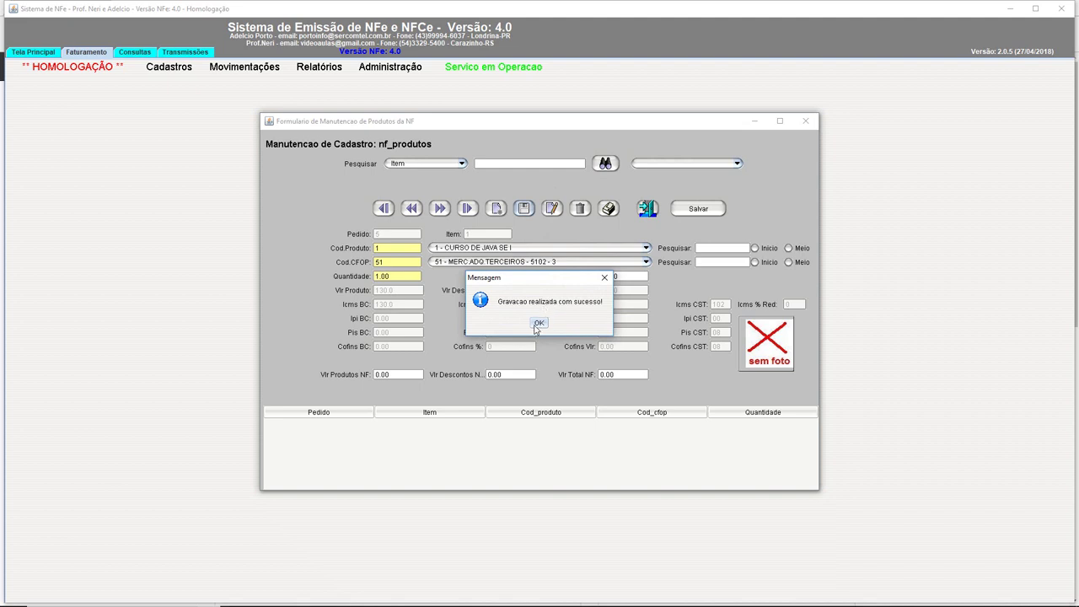
left_click(539, 323)
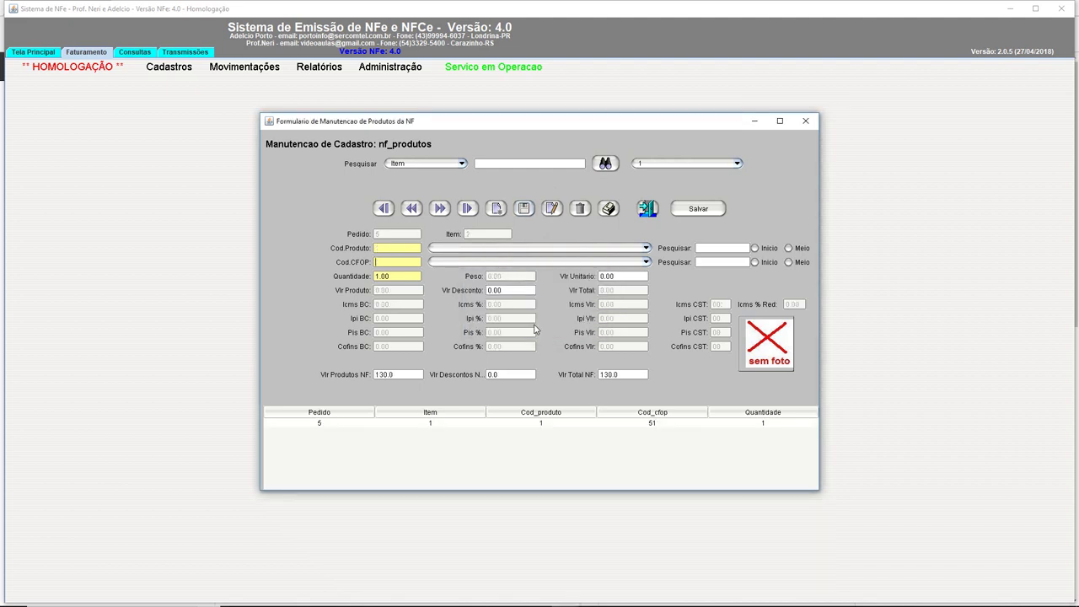
left_click(805, 122)
Generate the invoice's XML now with the proposed NFe number, choose Transmitir Depois, and close the invoice form
left_click(778, 187)
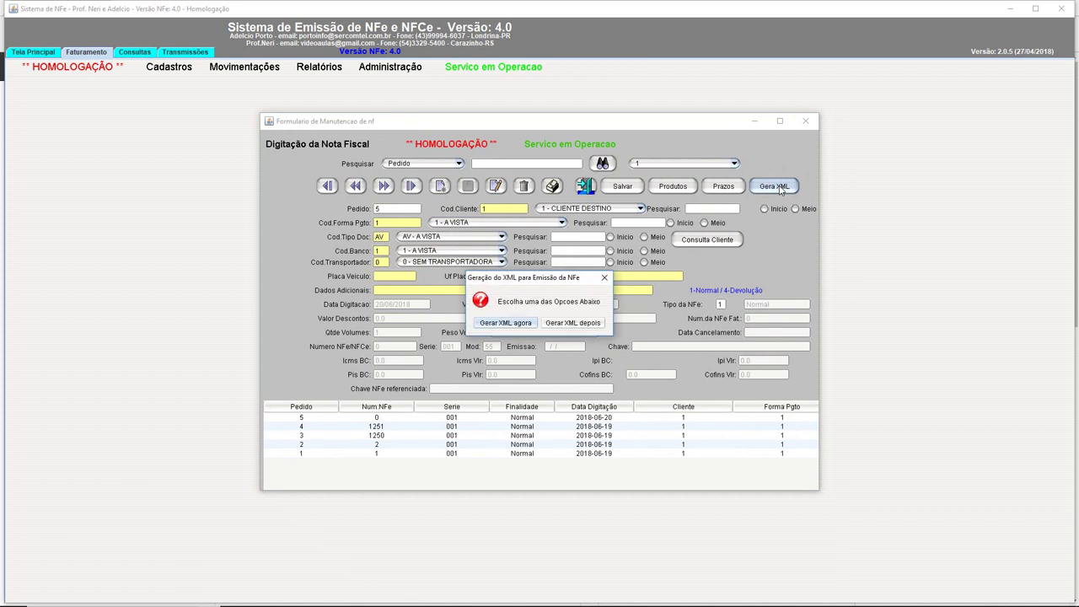
left_click(519, 324)
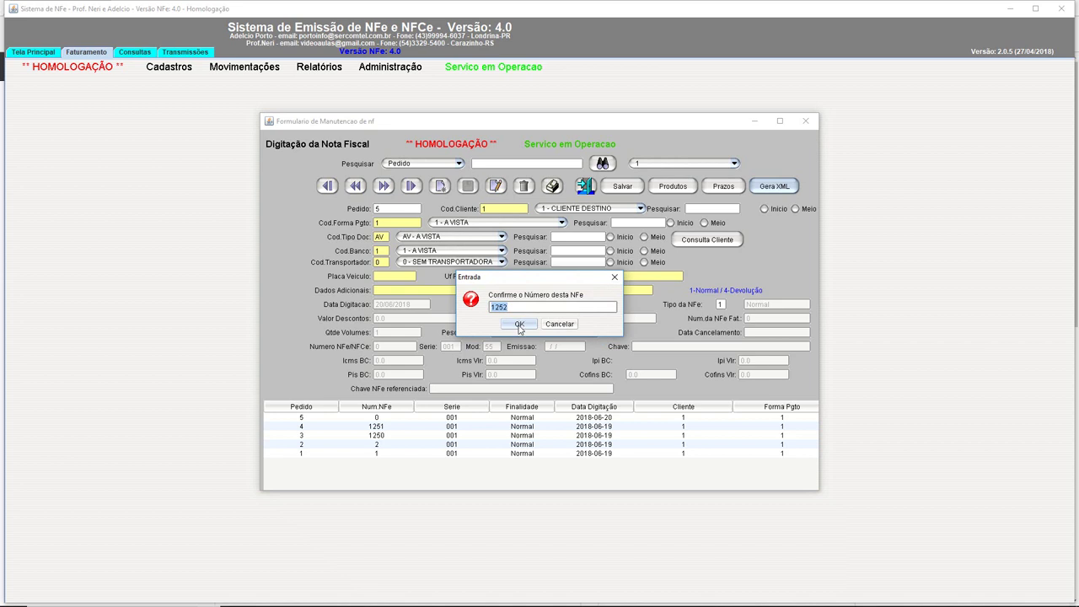
left_click(518, 326)
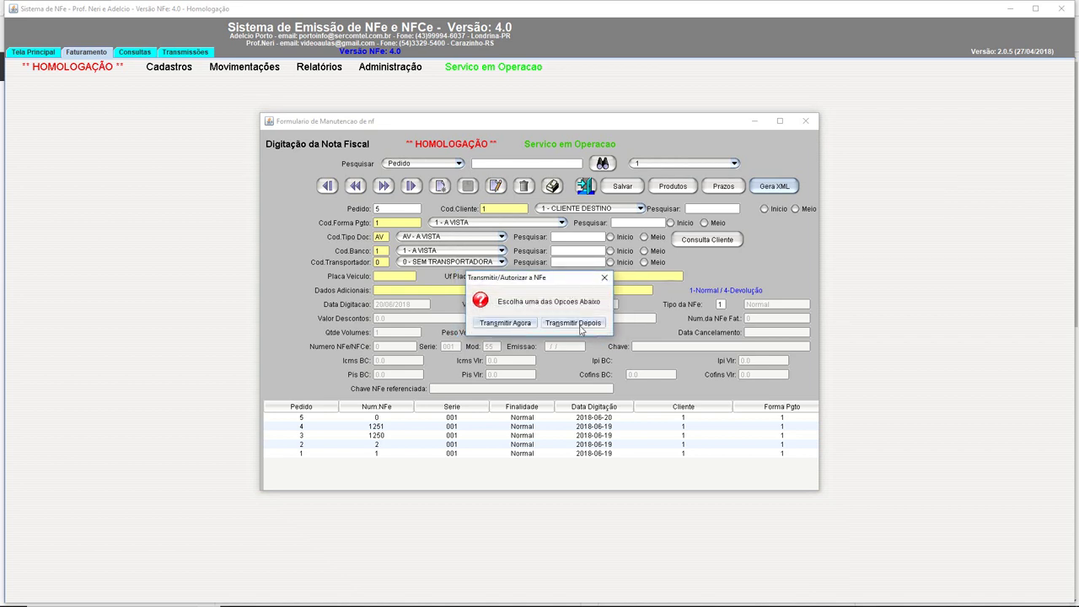
left_click(579, 328)
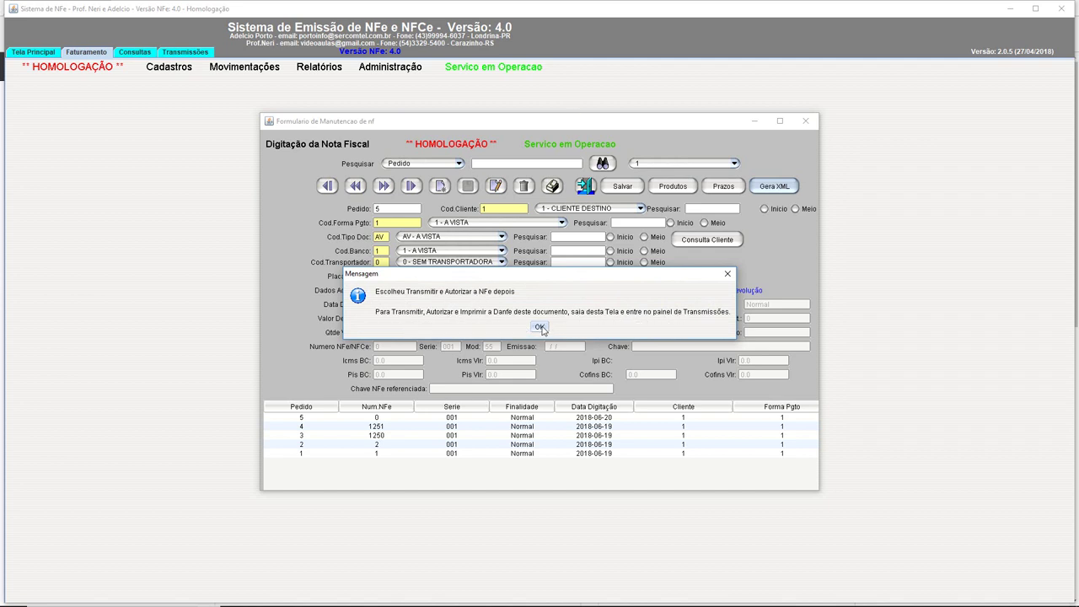
left_click(541, 327)
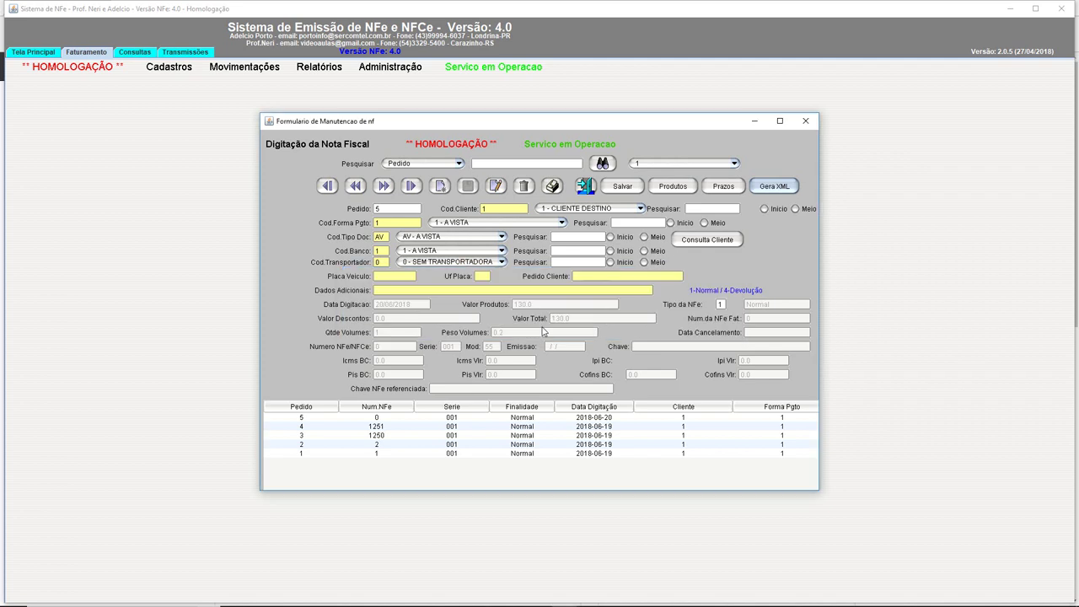
left_click(807, 122)
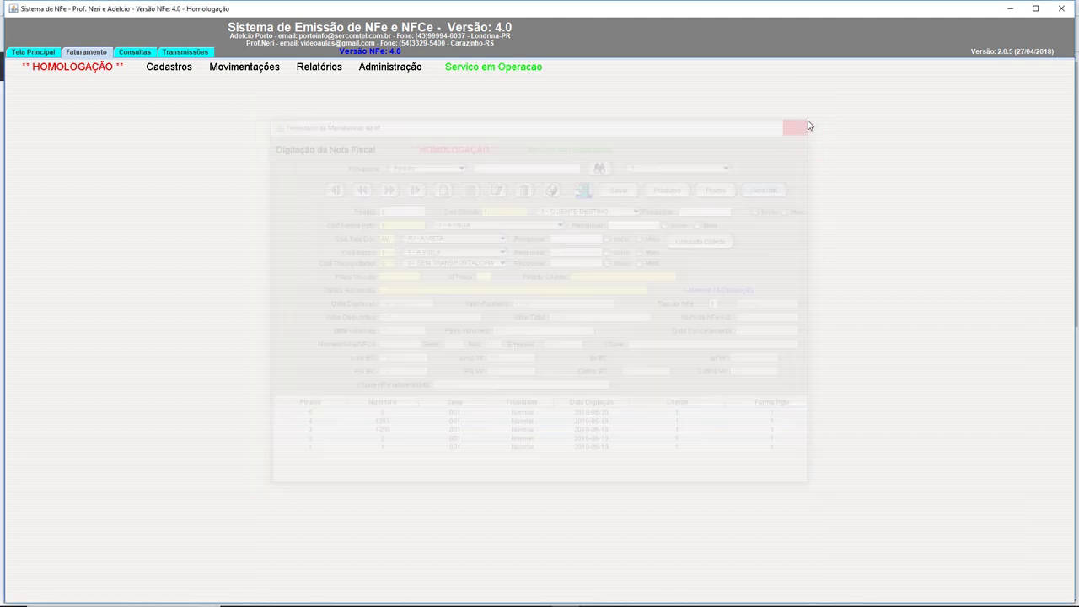
Open the transmissions screen and select Autorizar as the operation for sending the NFe
left_click(174, 52)
left_click(107, 98)
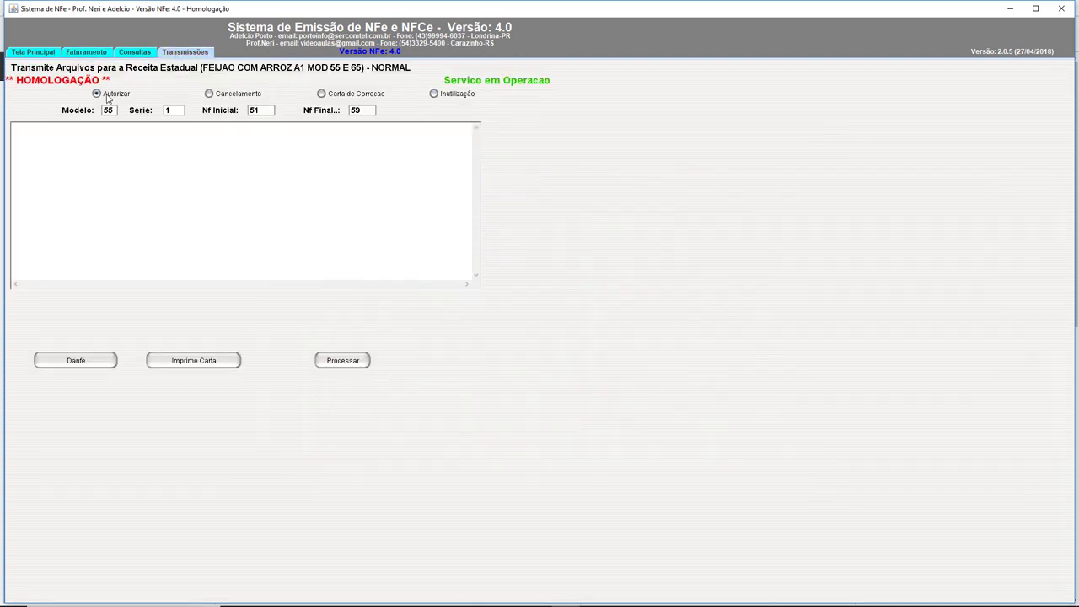
left_click(228, 99)
left_click(120, 99)
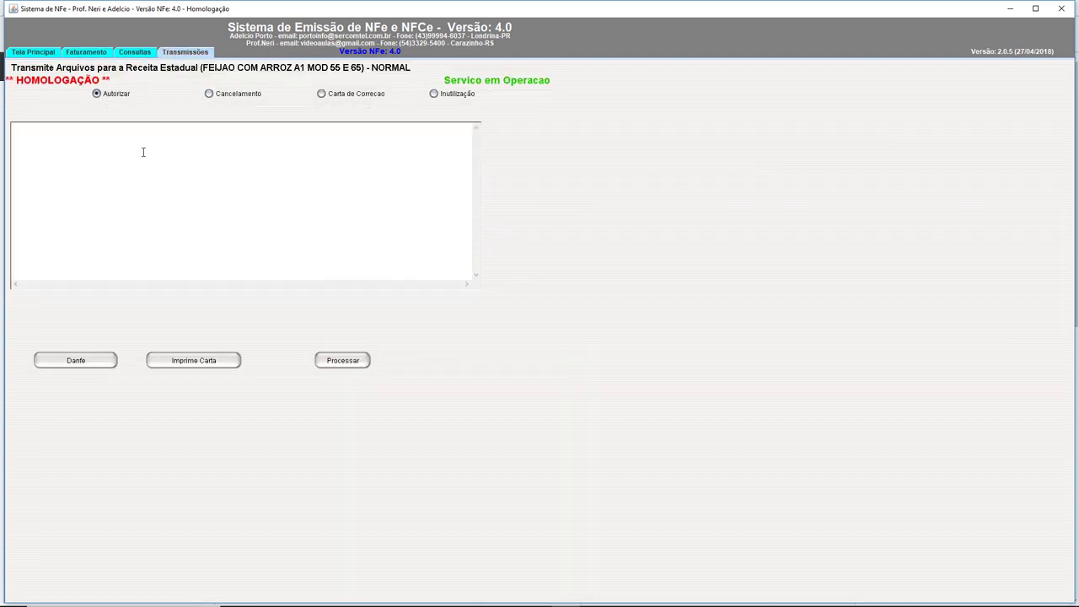
Start processing the authorization, opt to choose the NFe, and select the newly generated invoice XML in the ASSINAR folder
left_click(350, 365)
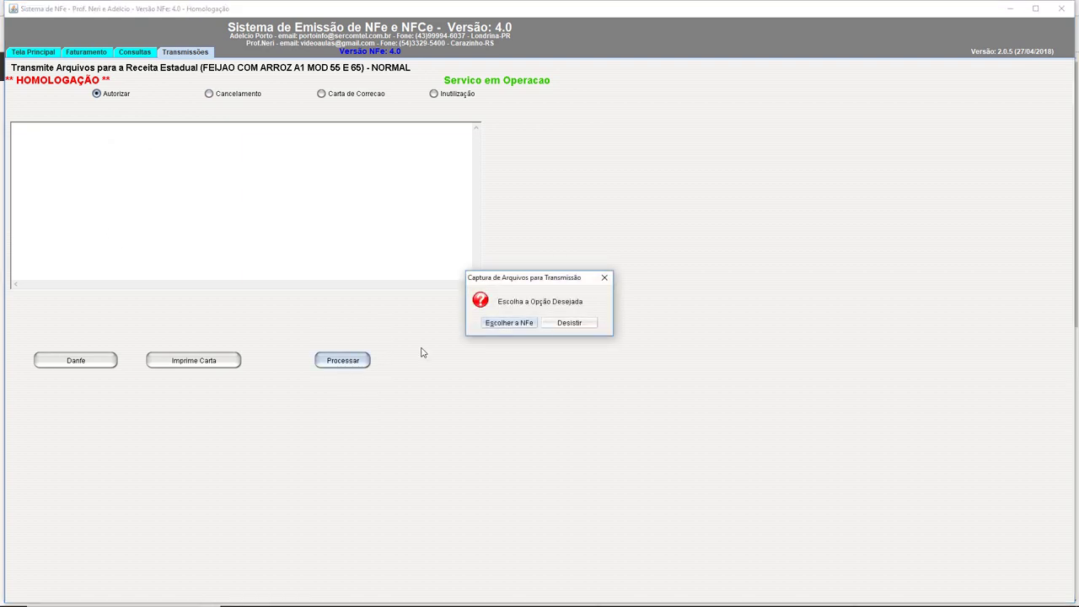
left_click(507, 325)
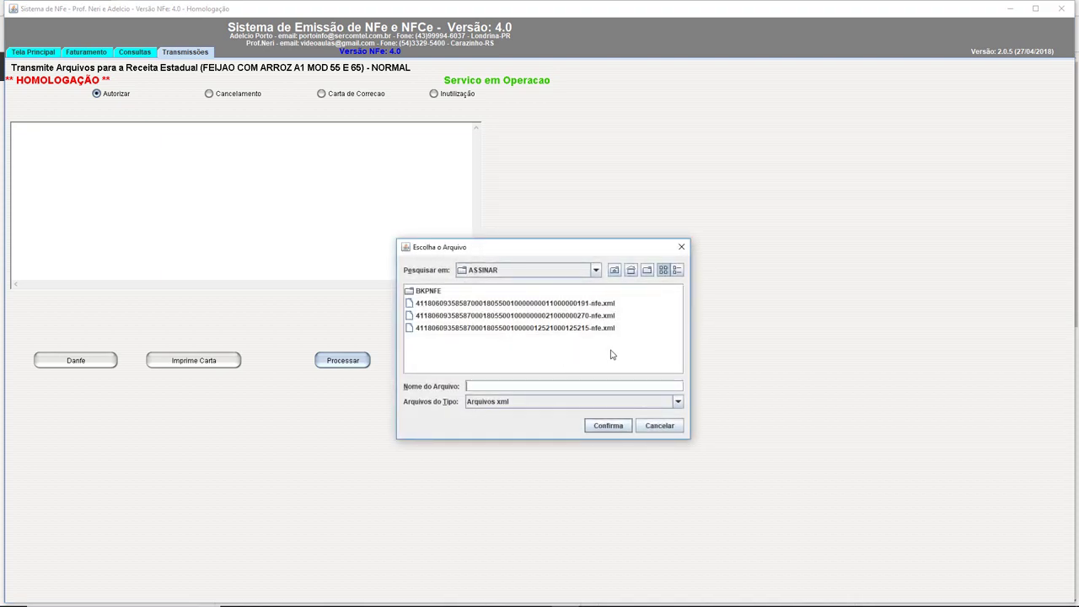
left_click(597, 270)
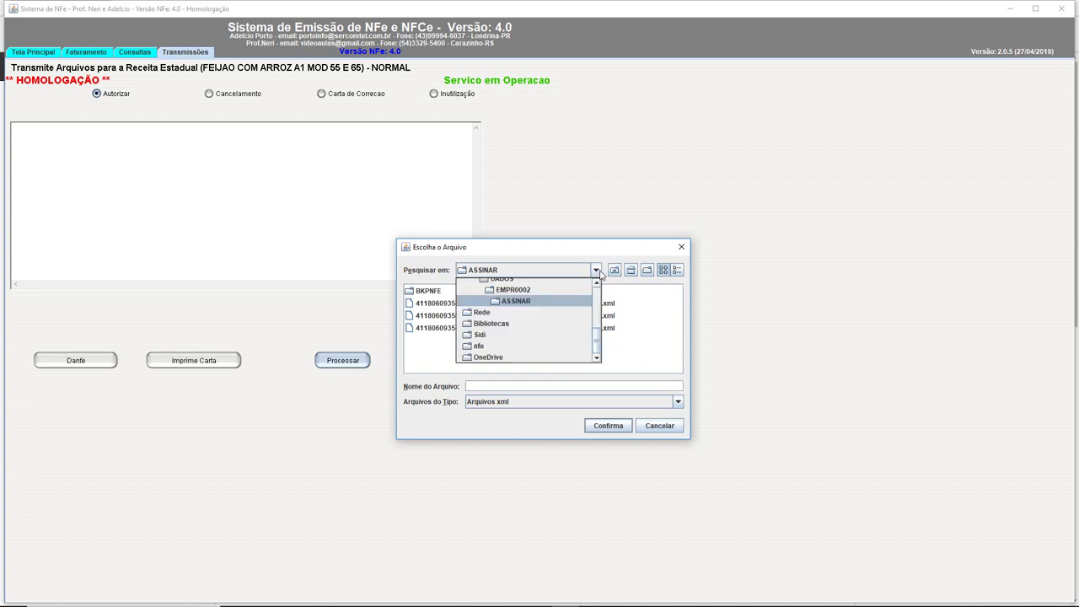
left_click(597, 284)
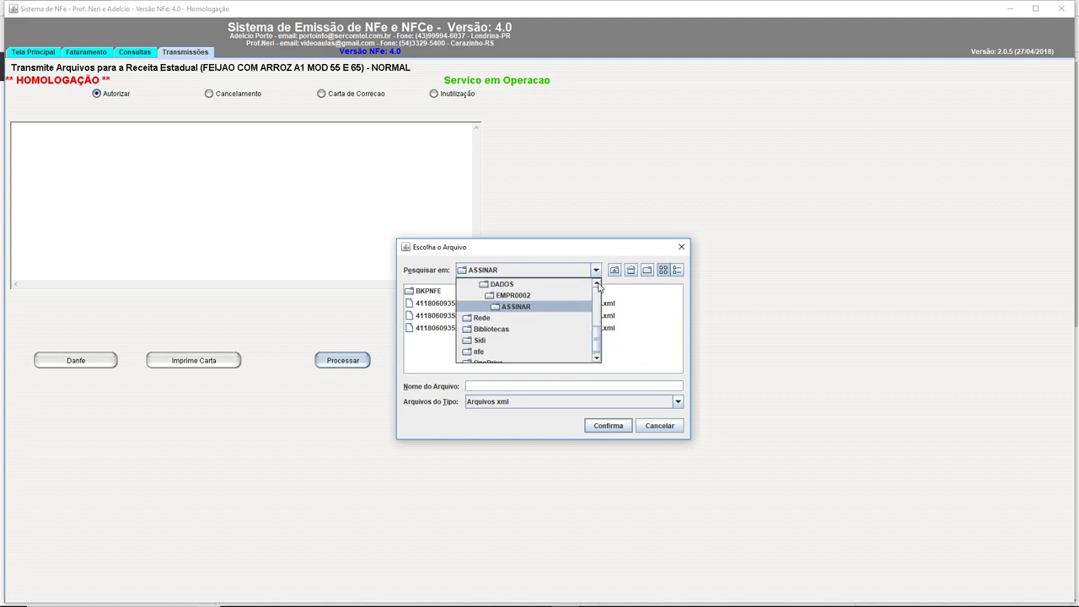
left_click(597, 285)
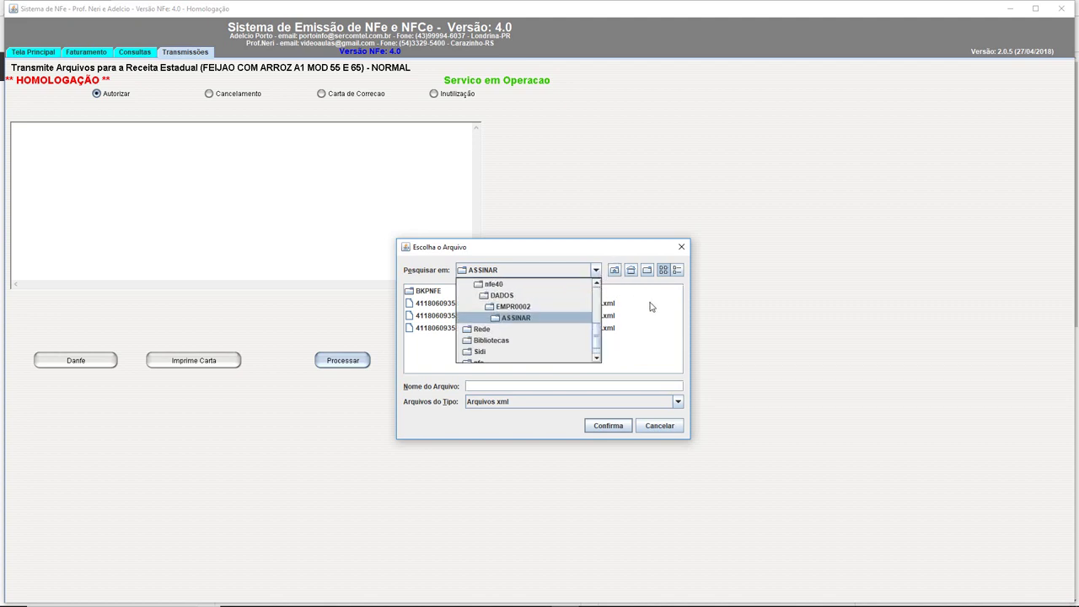
left_click(639, 361)
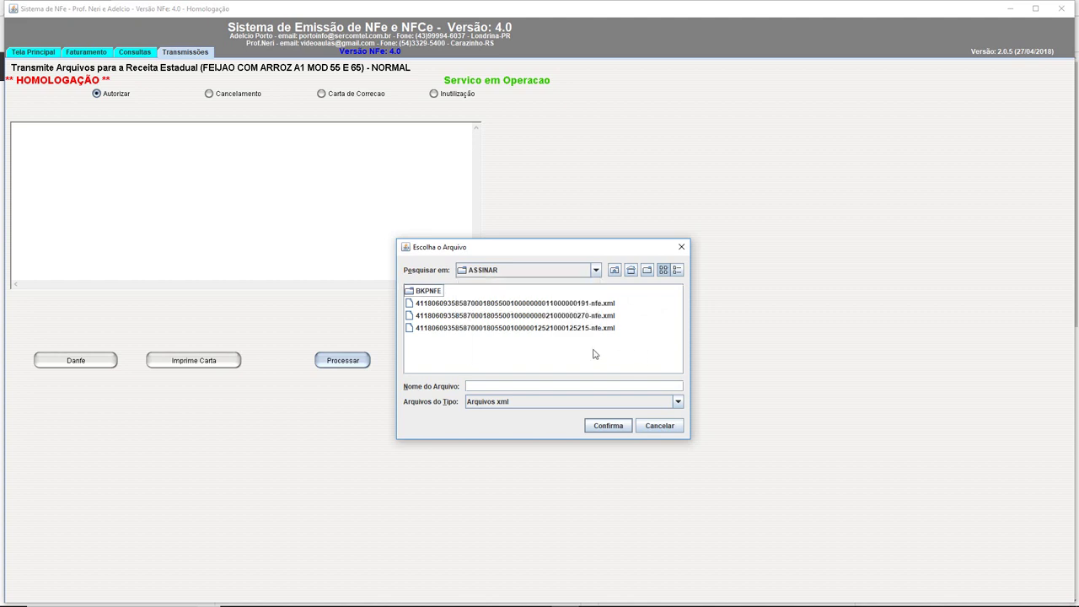
left_click(514, 329)
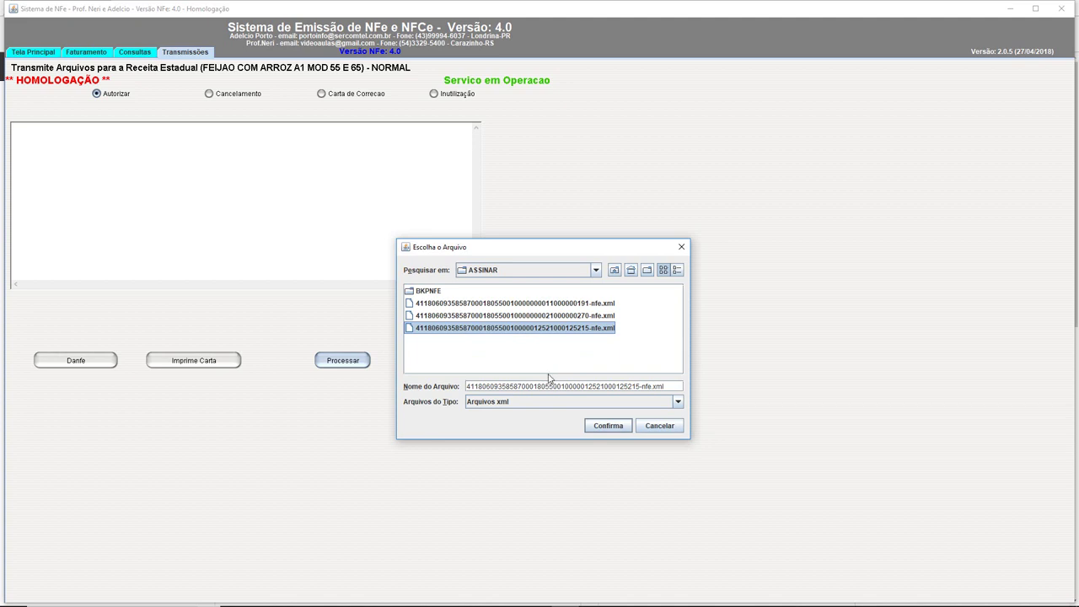
Switch to File Explorer and locate the new invoice's XML in C:\nfe40\DADOS\EMPR0002\ASSINAR
left_click(316, 601)
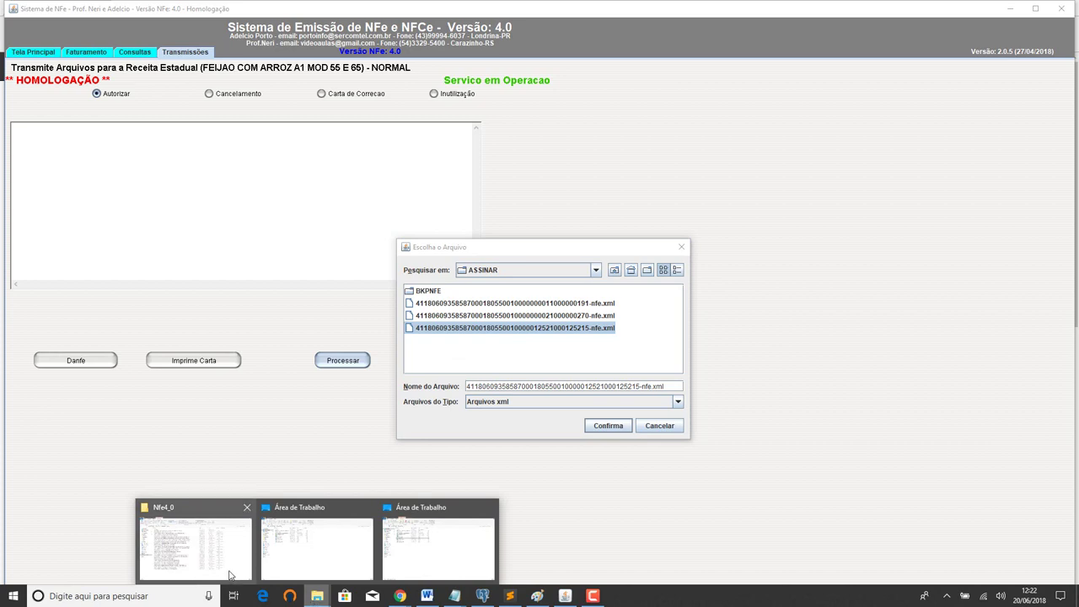
mouse_move(220, 563)
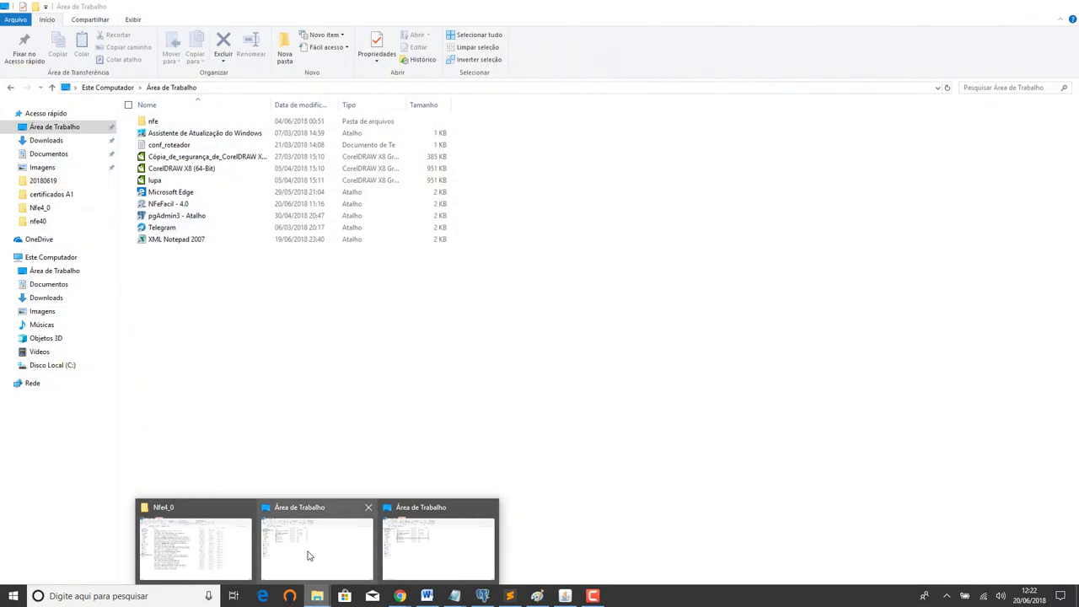
left_click(312, 550)
left_click(70, 369)
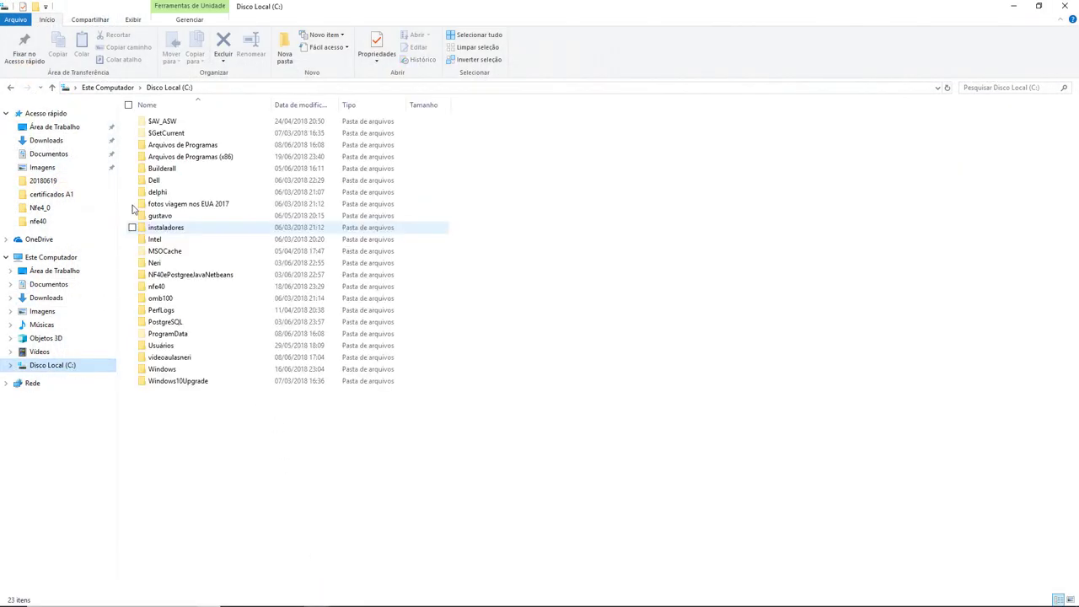
double_click(158, 286)
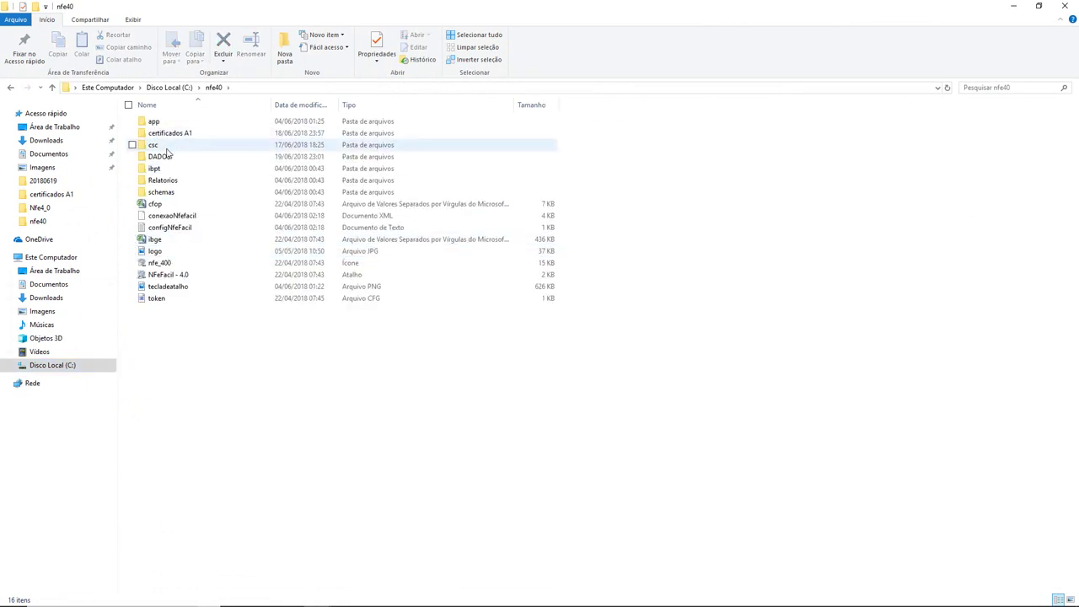
left_click(164, 158)
double_click(163, 158)
double_click(164, 132)
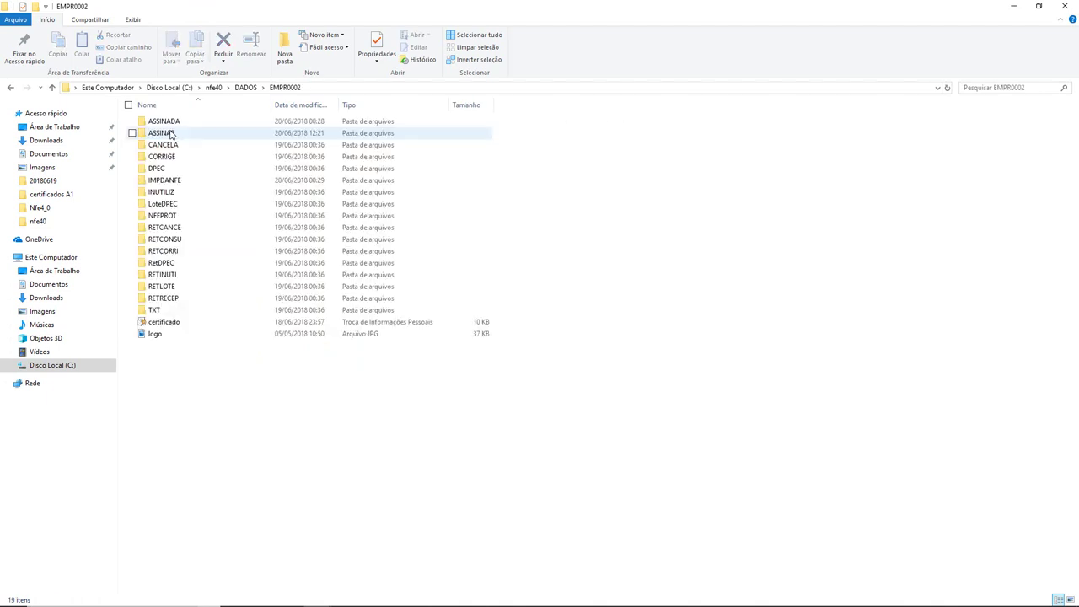
double_click(162, 132)
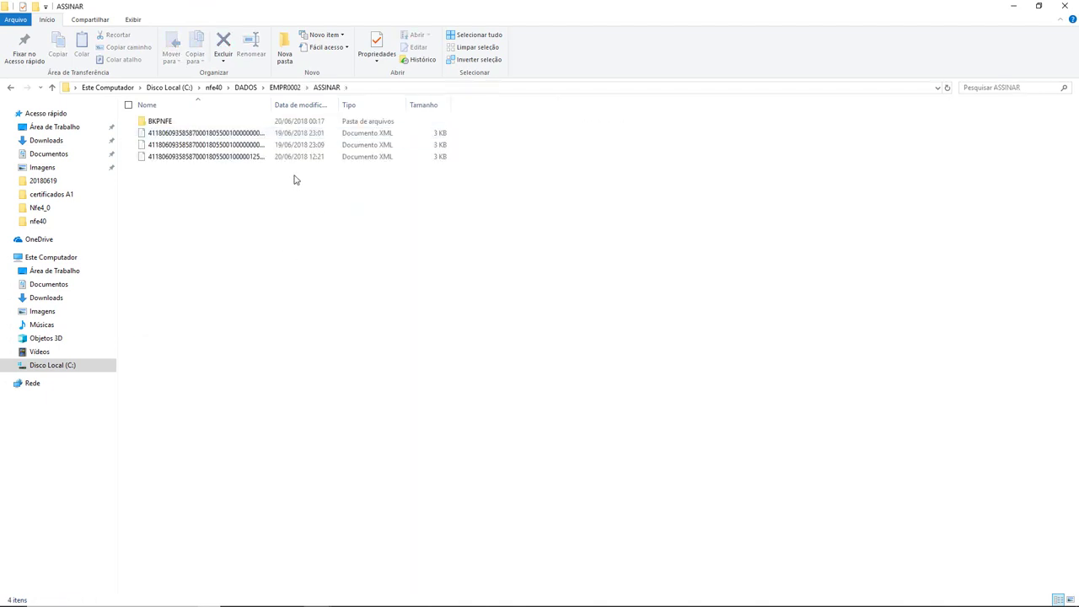
left_click(221, 158)
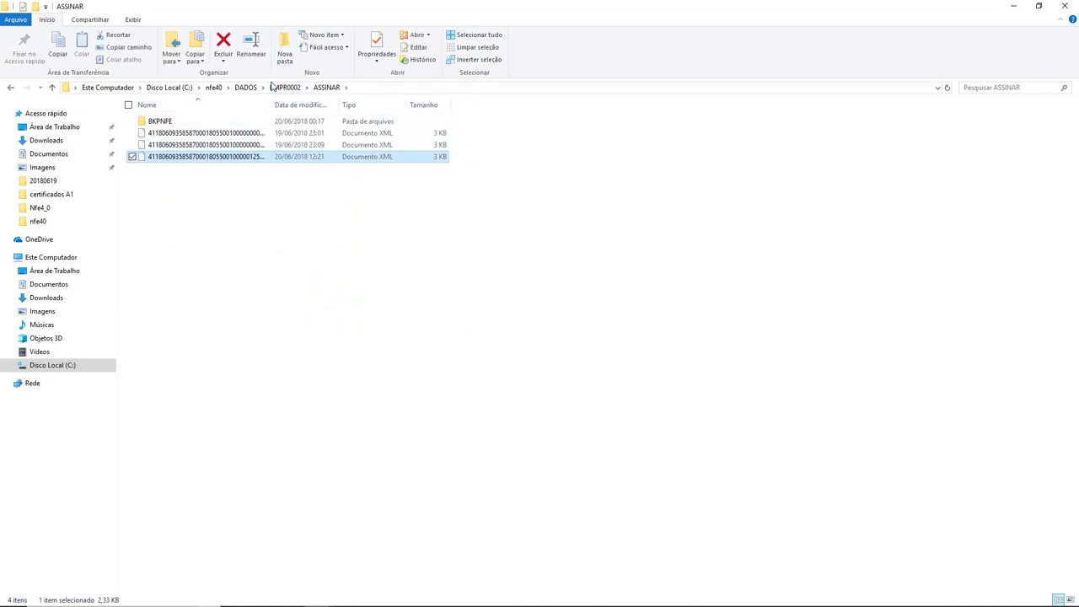
left_click(302, 219)
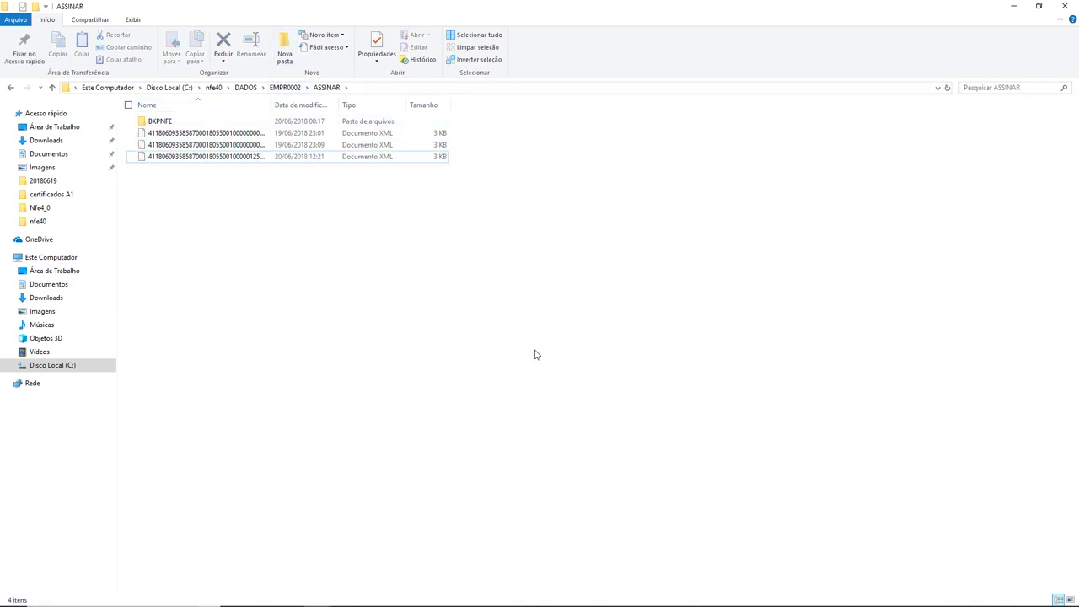
left_click(231, 160)
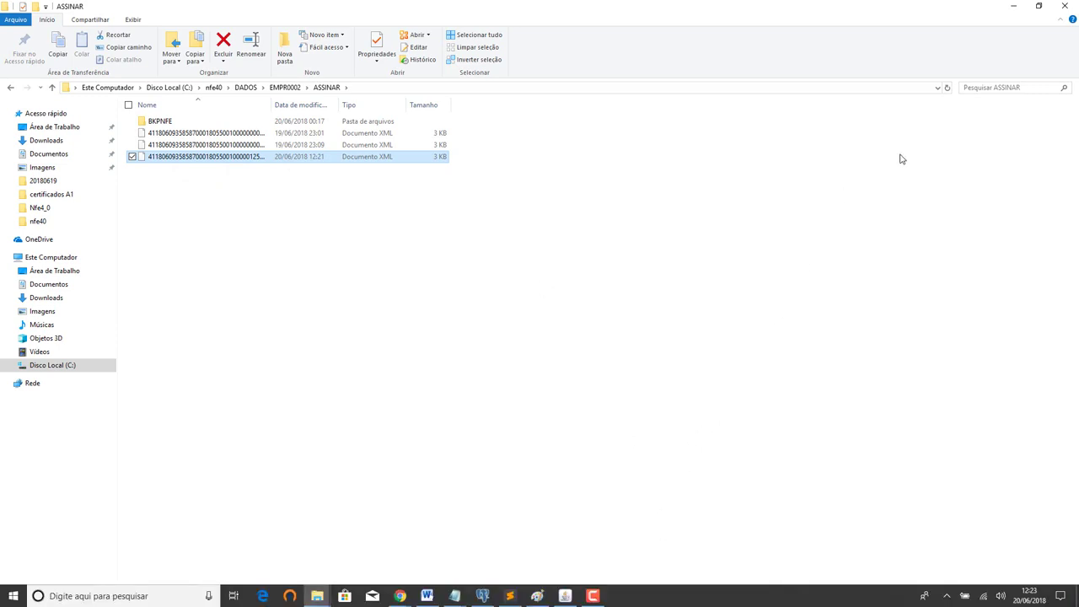
Return to the NFe system, cancel the pending XML file selection, and dismiss the resulting message
left_click(564, 597)
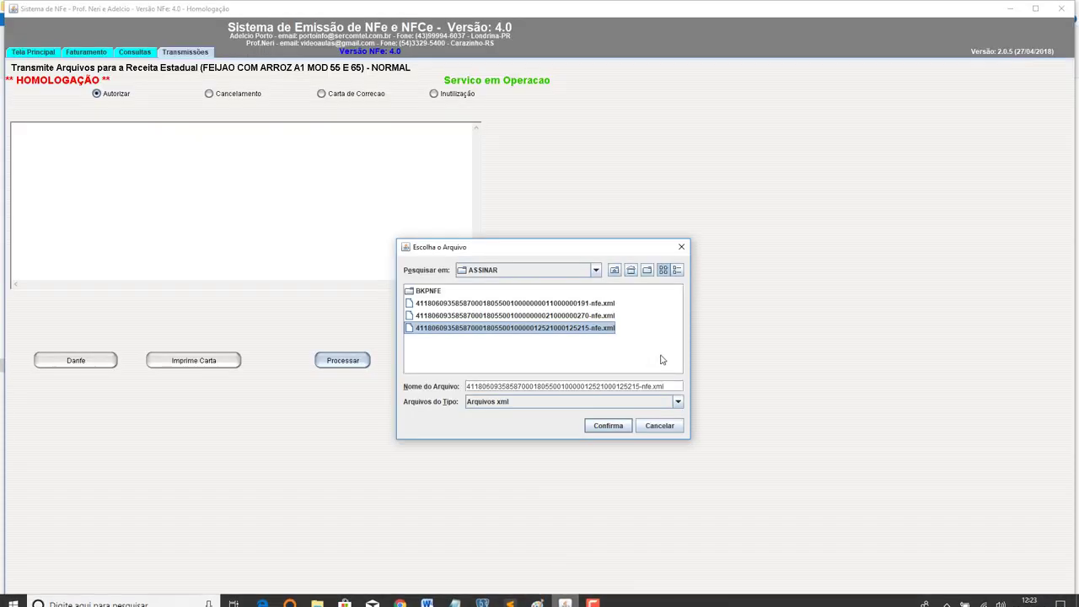
left_click(663, 428)
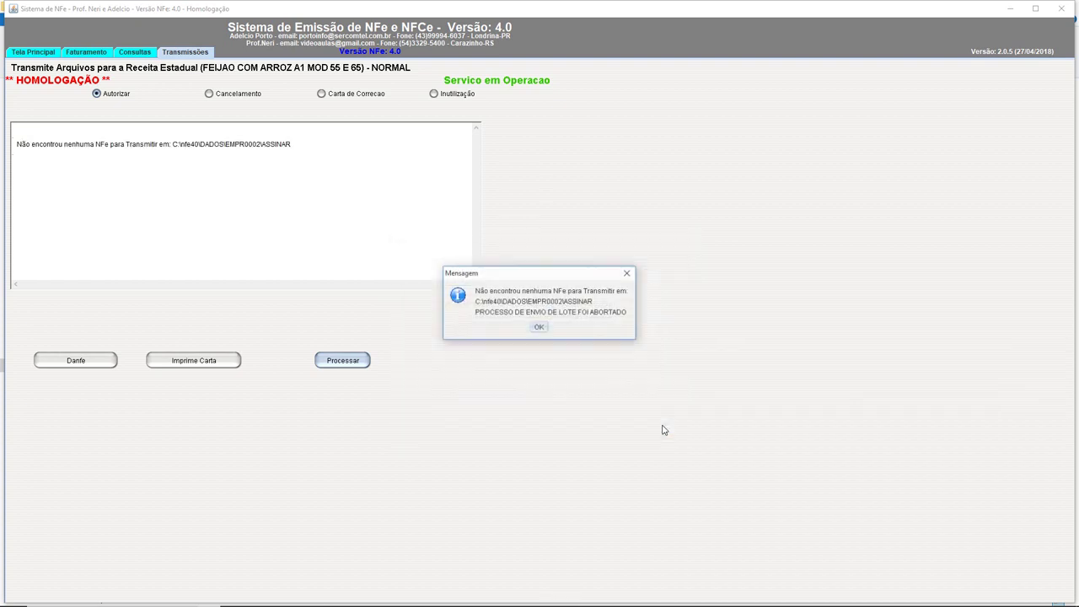
left_click(538, 328)
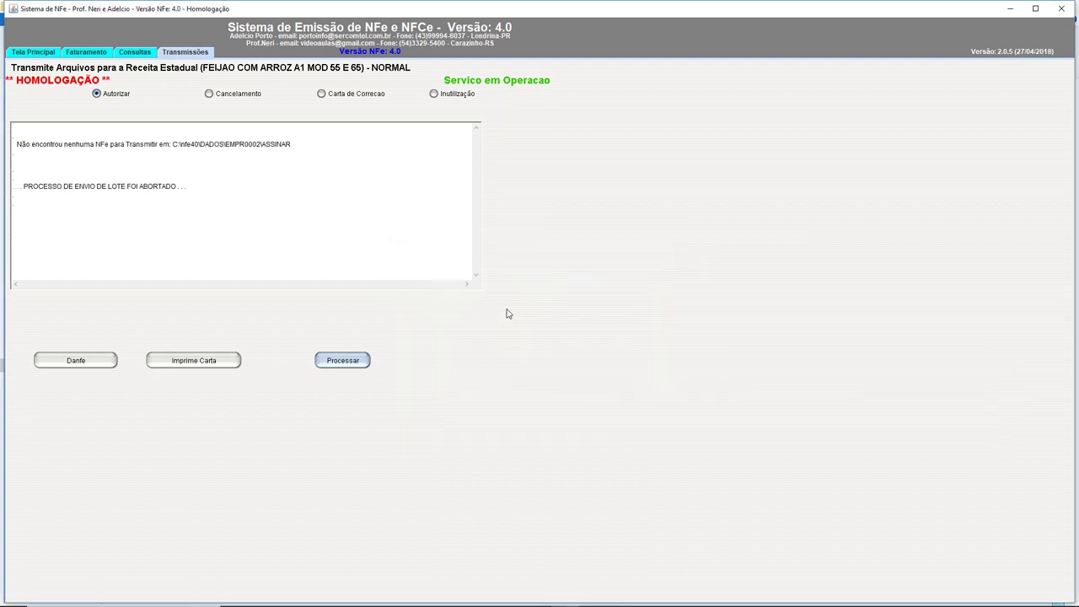
Use Exibir Dados do XML da NFe to open the new invoice's XML from the ASSINAR folder
left_click(133, 53)
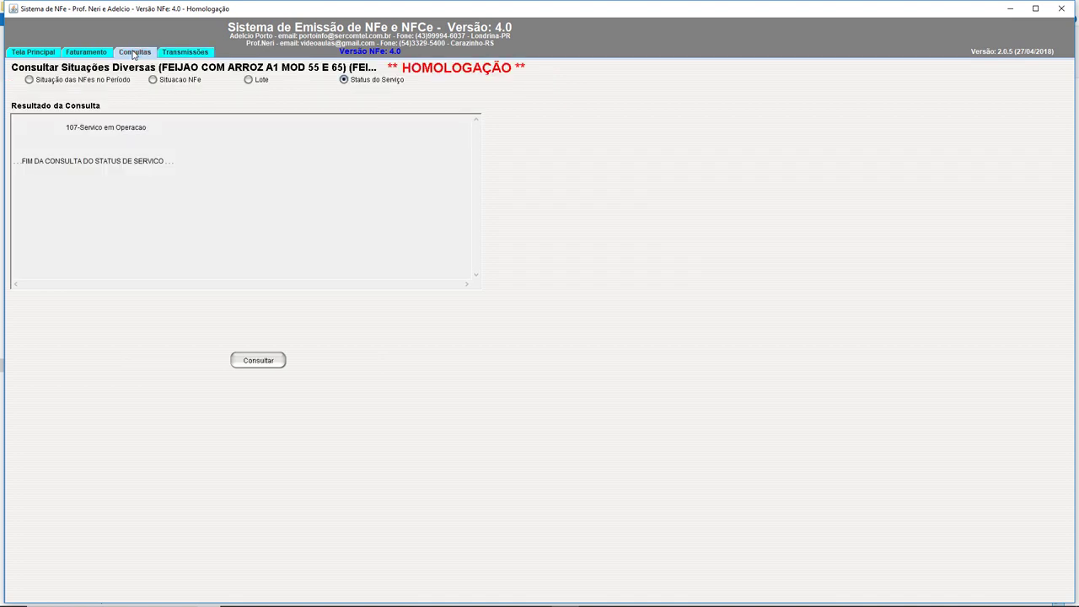
left_click(97, 52)
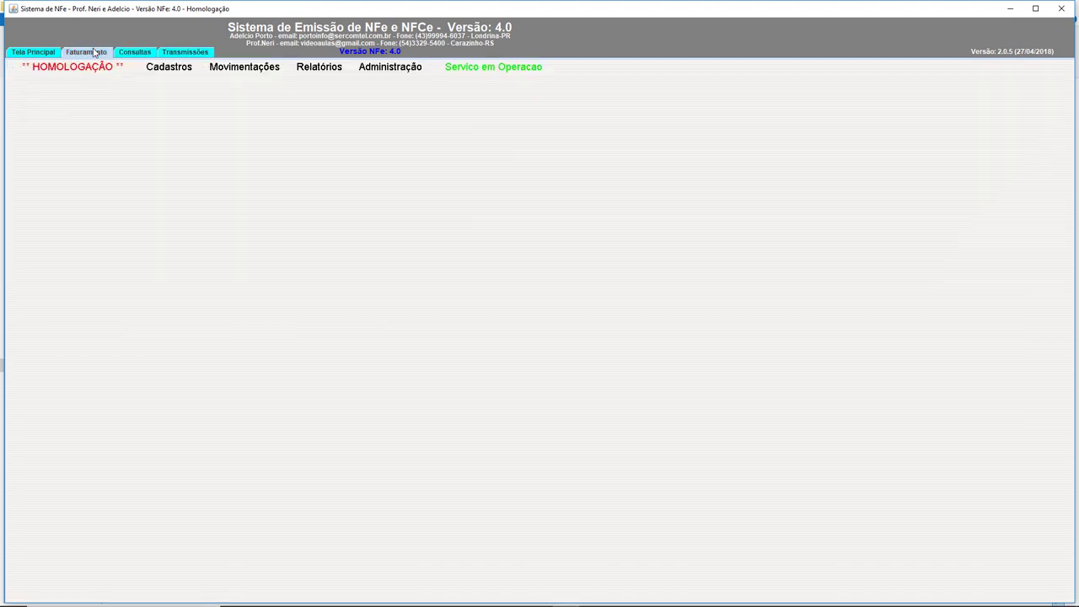
left_click(265, 73)
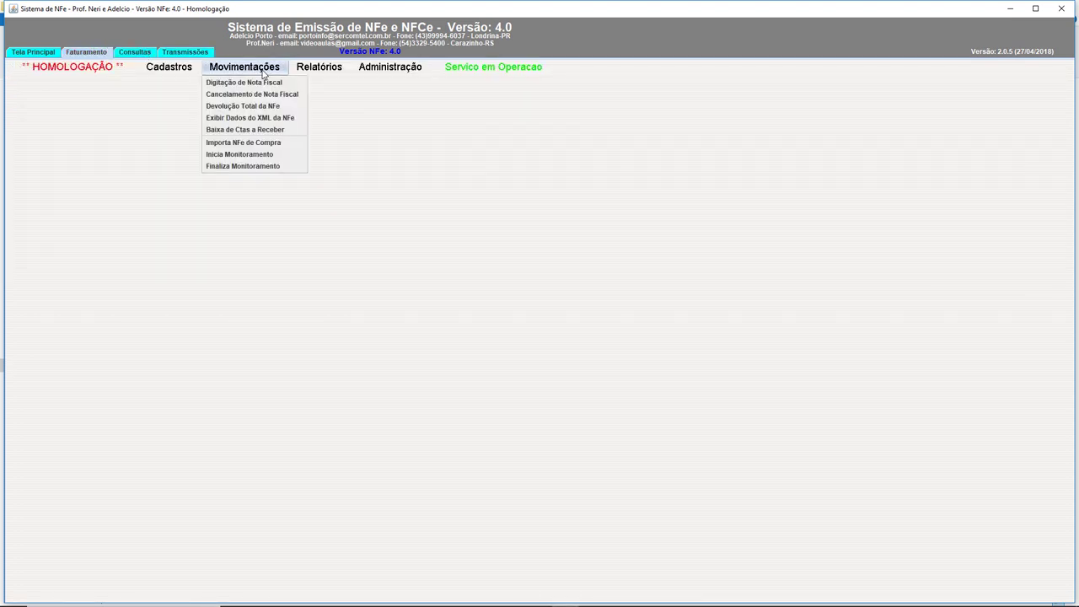
left_click(262, 119)
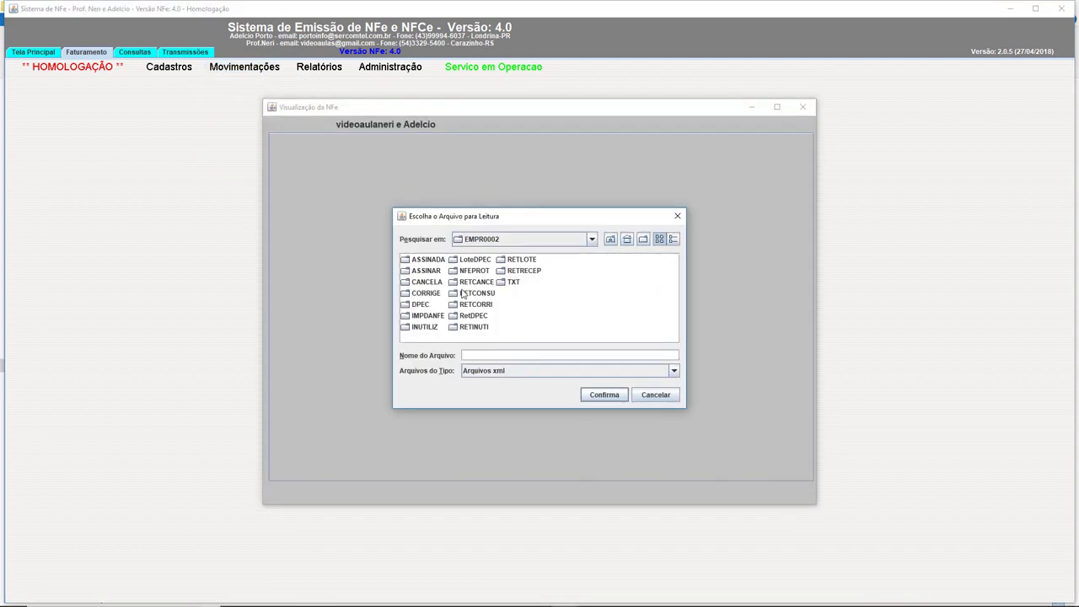
left_click(430, 272)
double_click(431, 272)
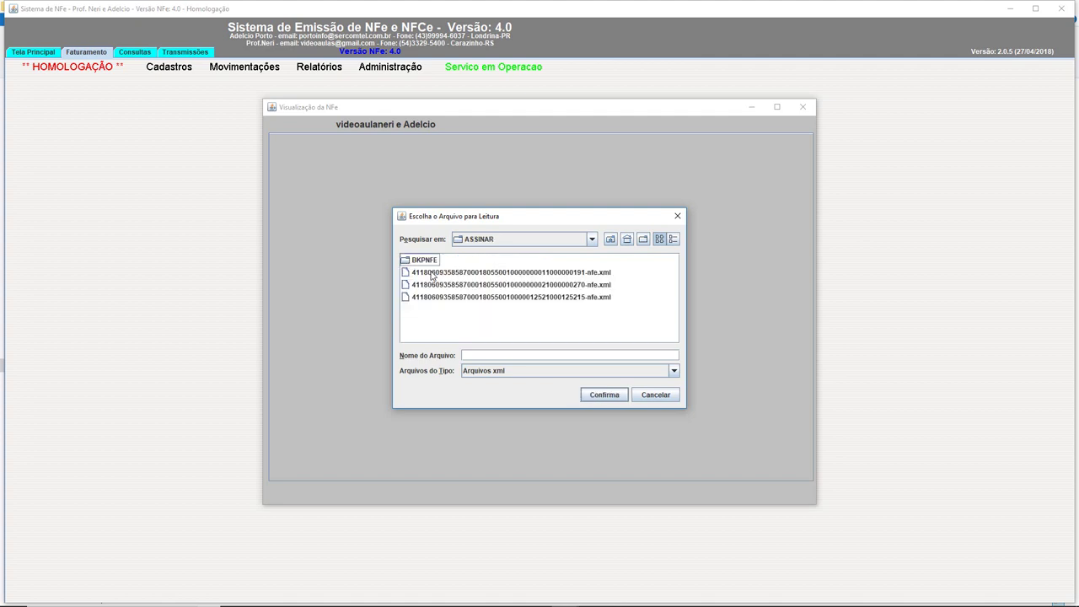
left_click(548, 299)
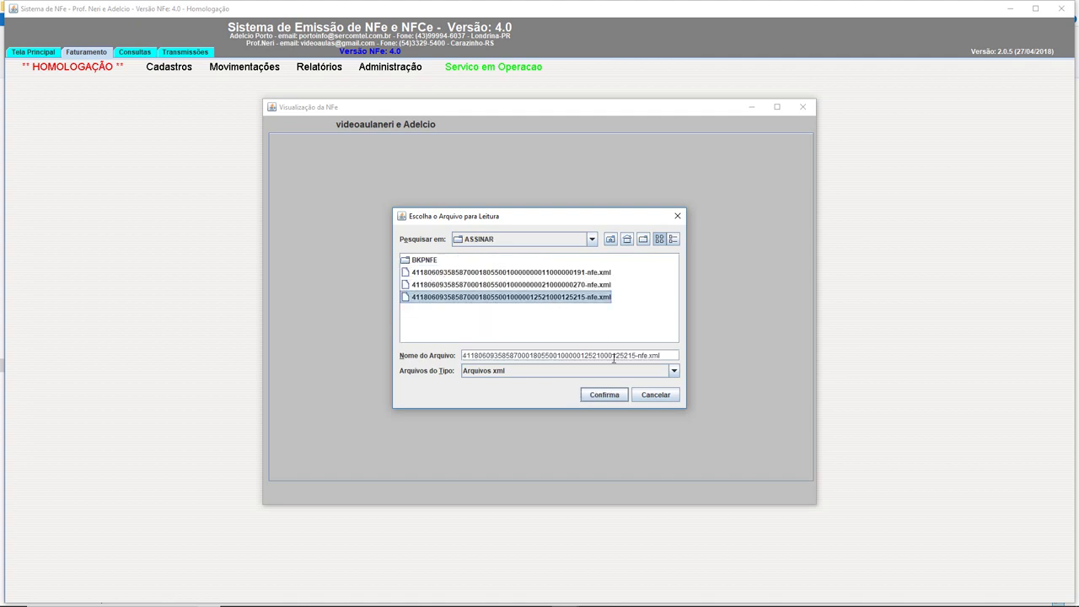
left_click(604, 395)
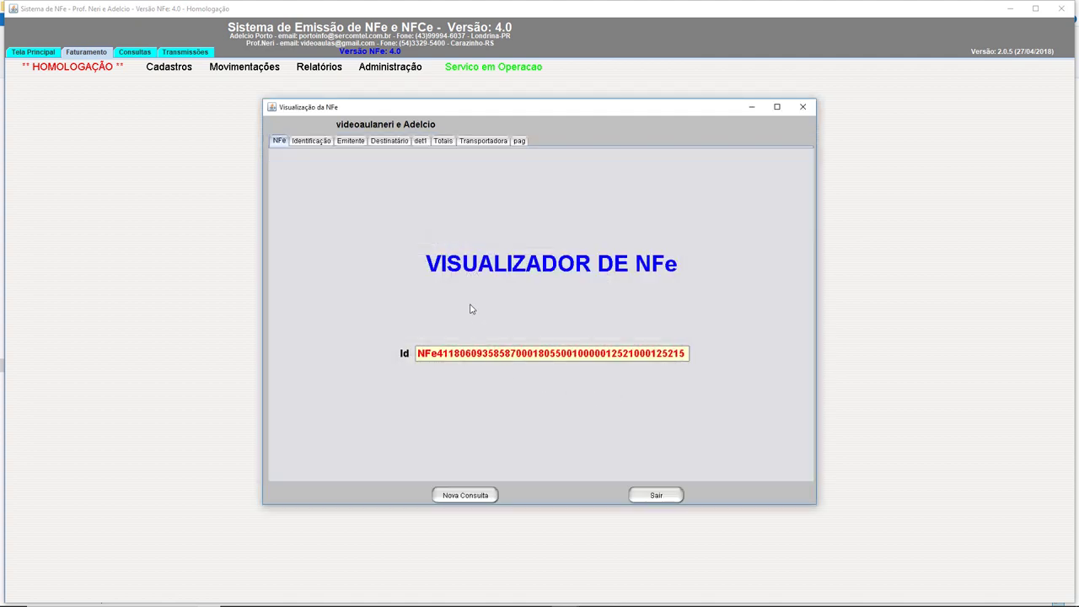
Review the invoice's Identificação, Emitente, Destinatário, det1 and Totais data, and close the NFe viewer
left_click(312, 142)
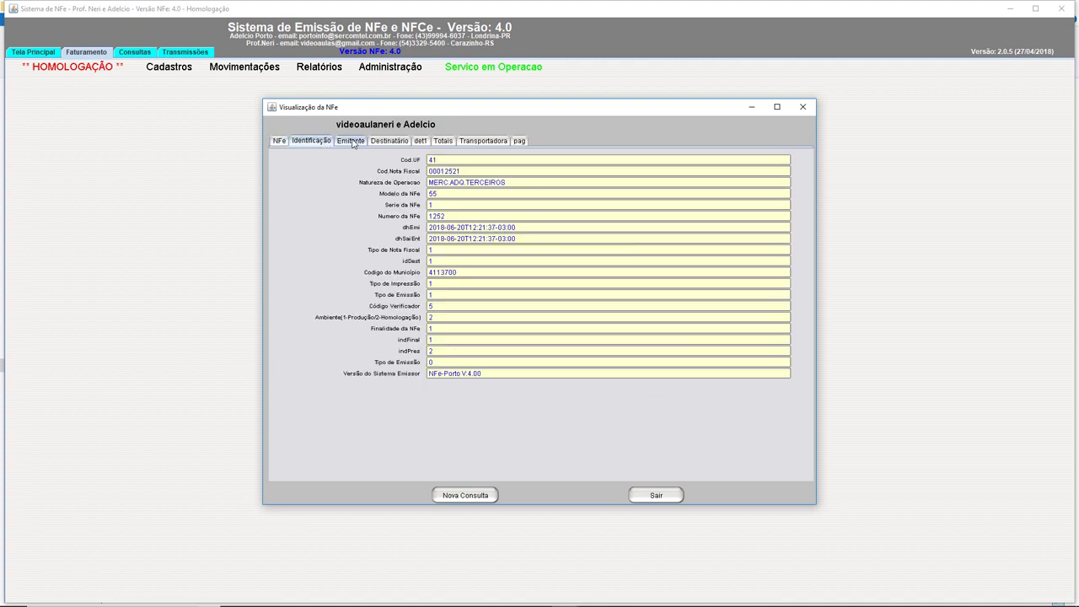
left_click(353, 140)
left_click(386, 142)
left_click(419, 141)
left_click(442, 140)
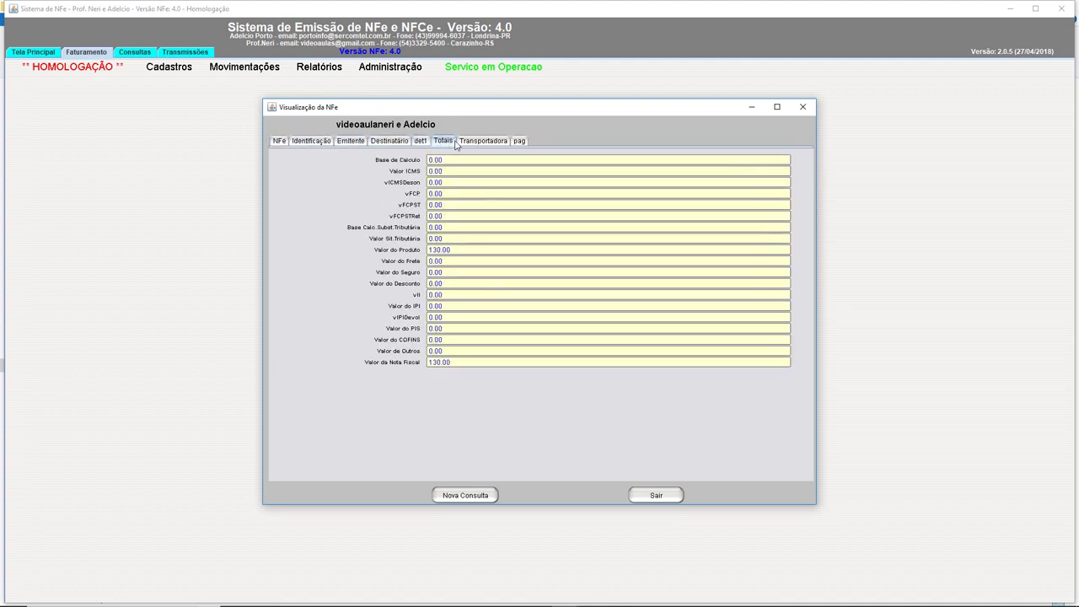
left_click(803, 108)
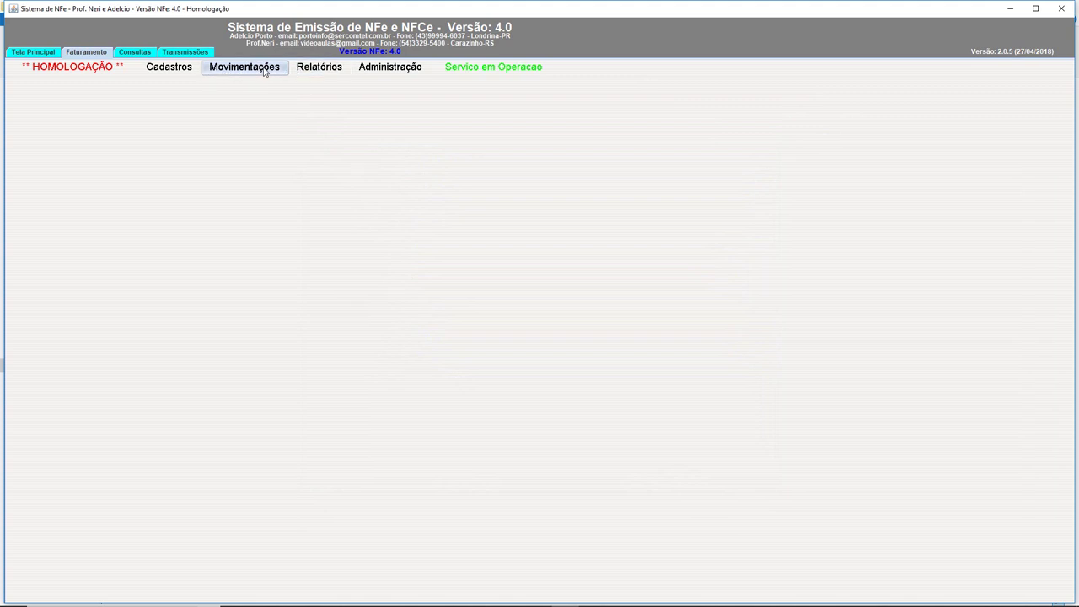
left_click(253, 71)
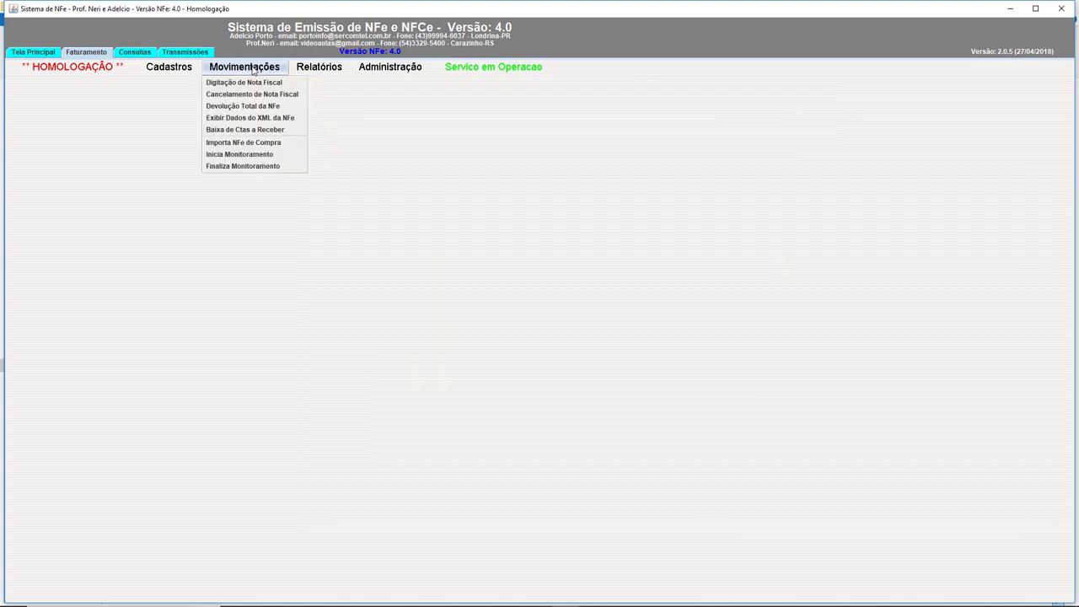
mouse_move(384, 73)
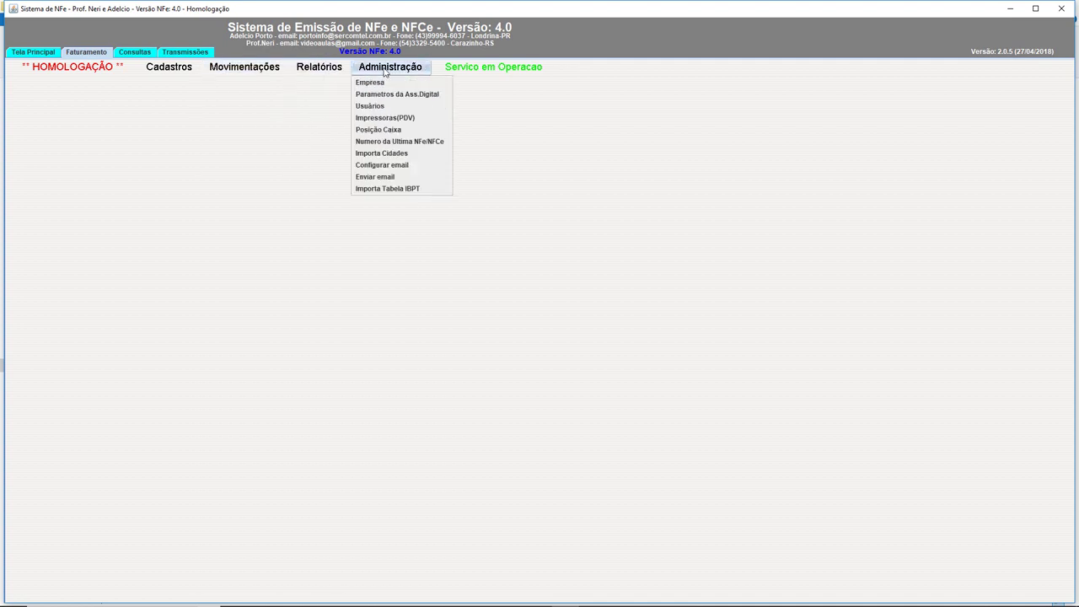
left_click(185, 53)
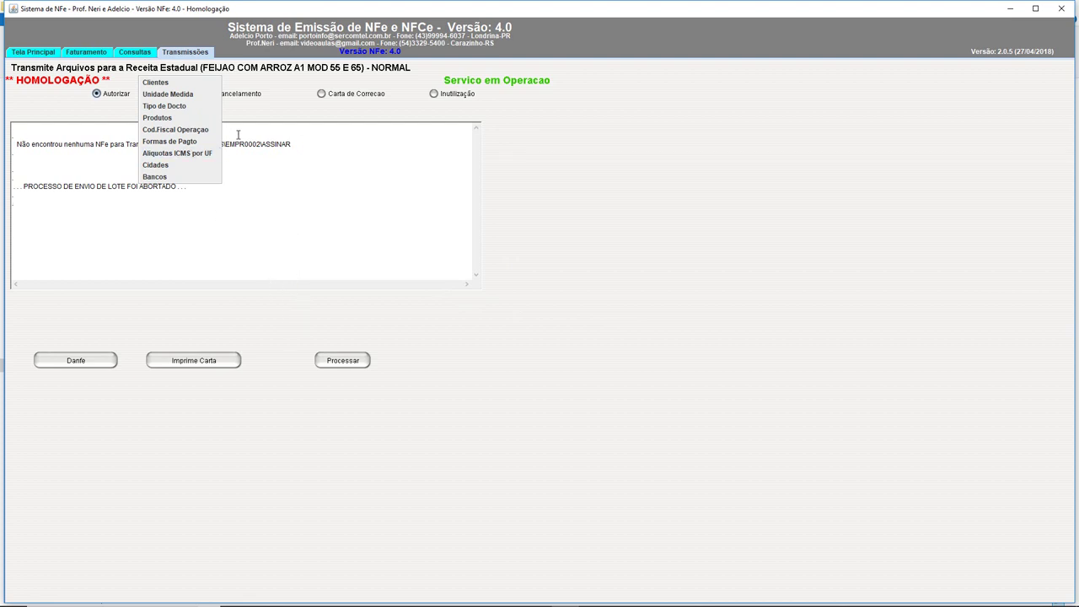
left_click(348, 364)
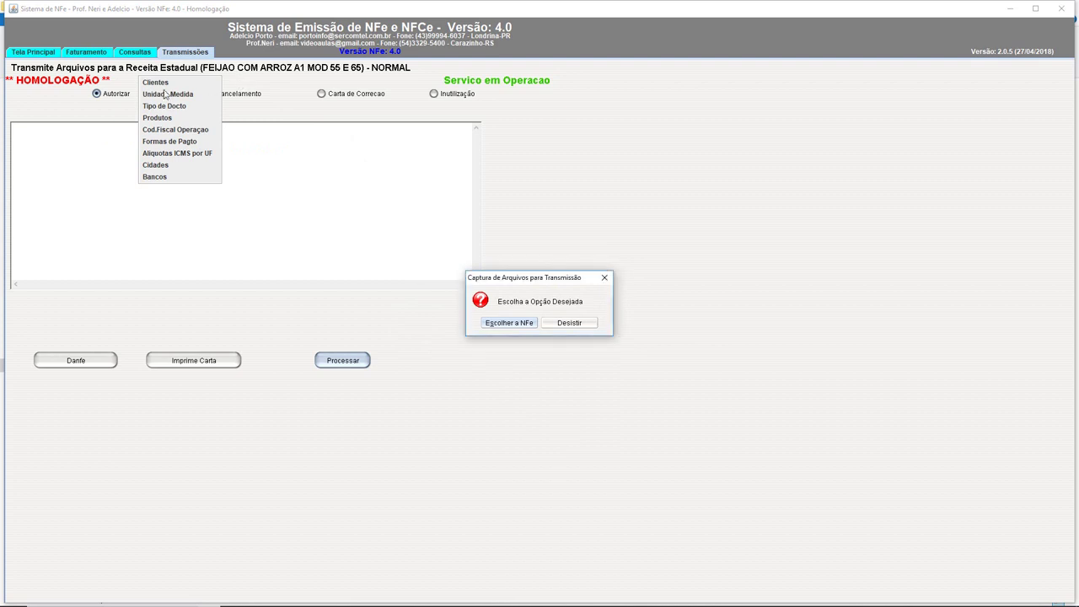
left_click(510, 324)
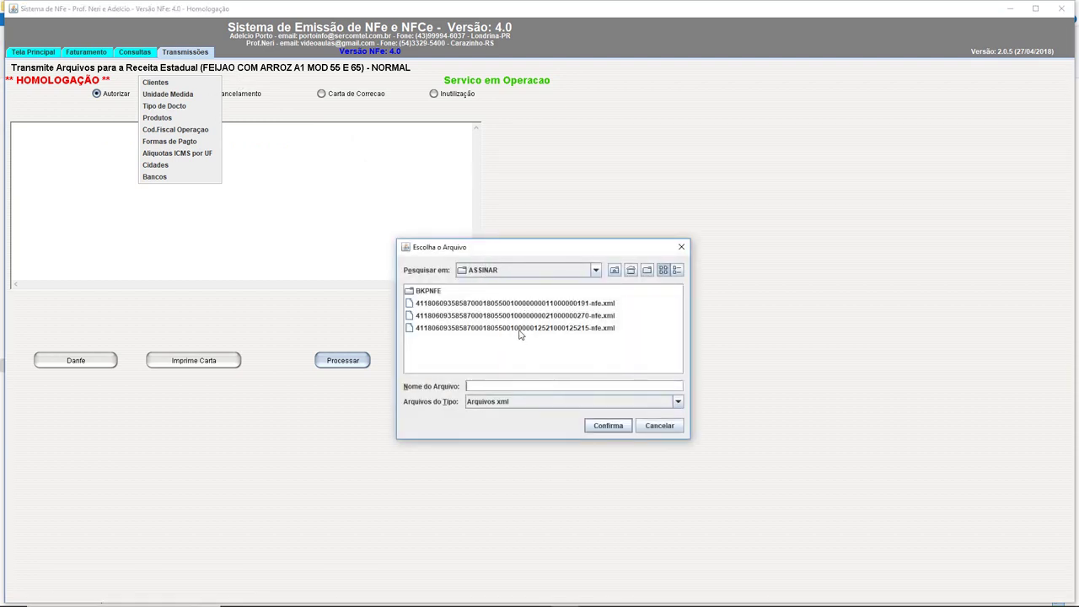
left_click(520, 332)
left_click(676, 270)
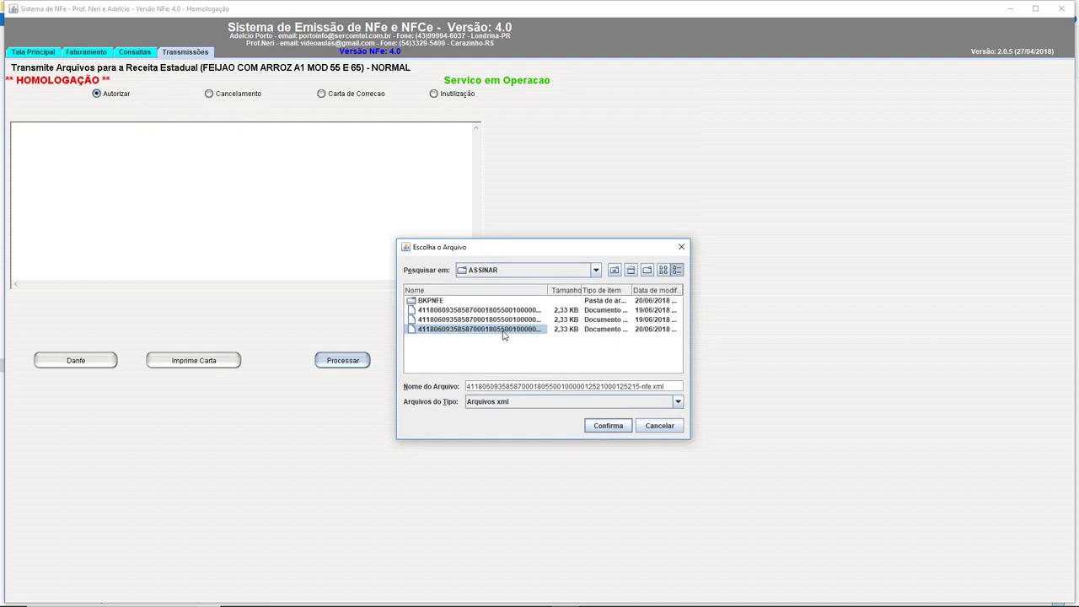
left_click(503, 331)
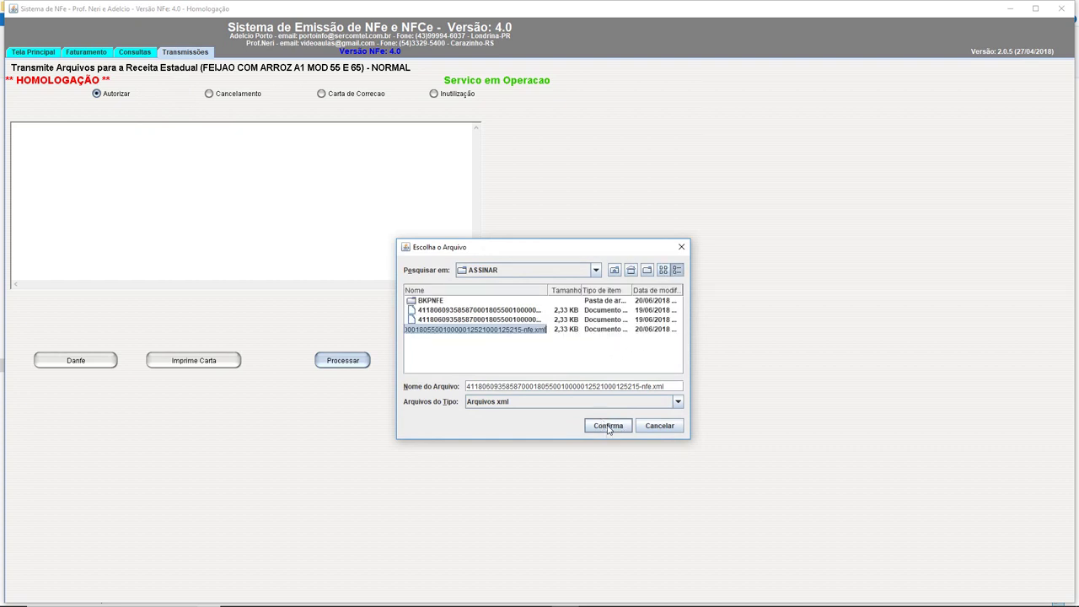
left_click(578, 354)
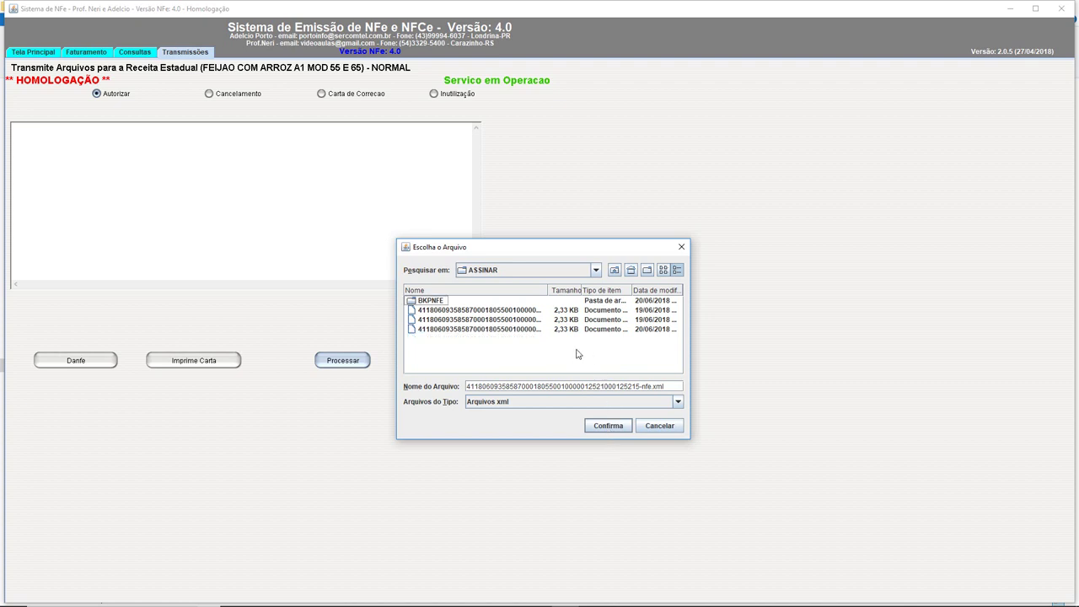
left_click(496, 332)
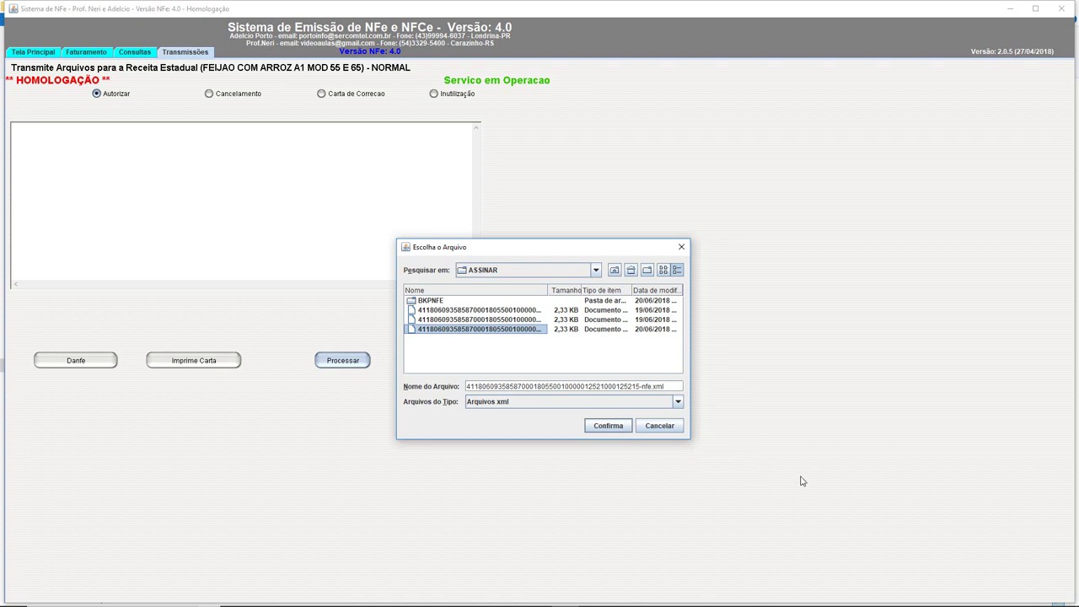
left_click(661, 427)
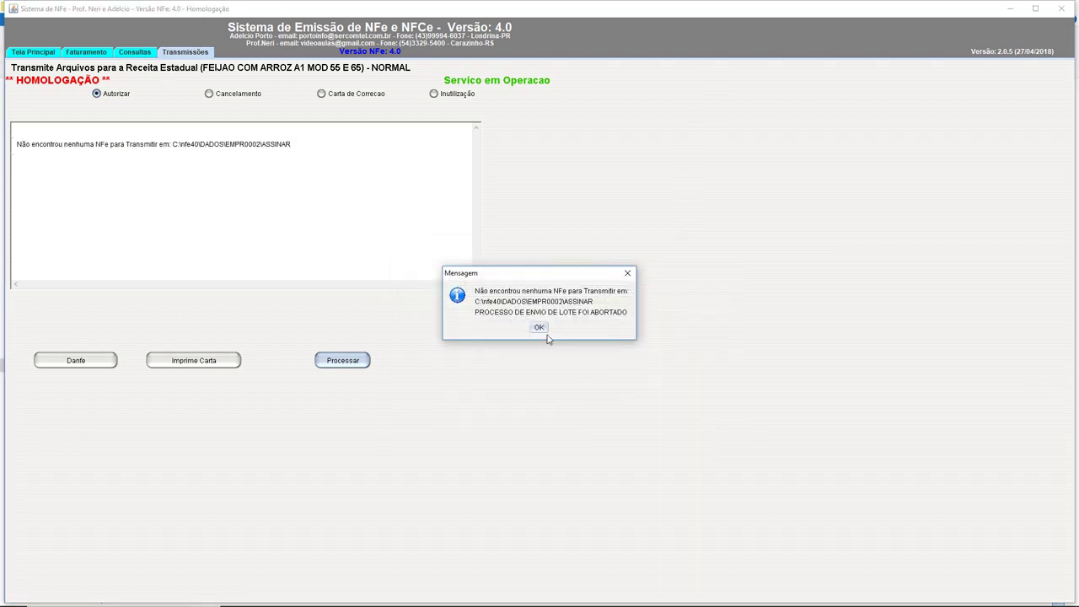
left_click(540, 328)
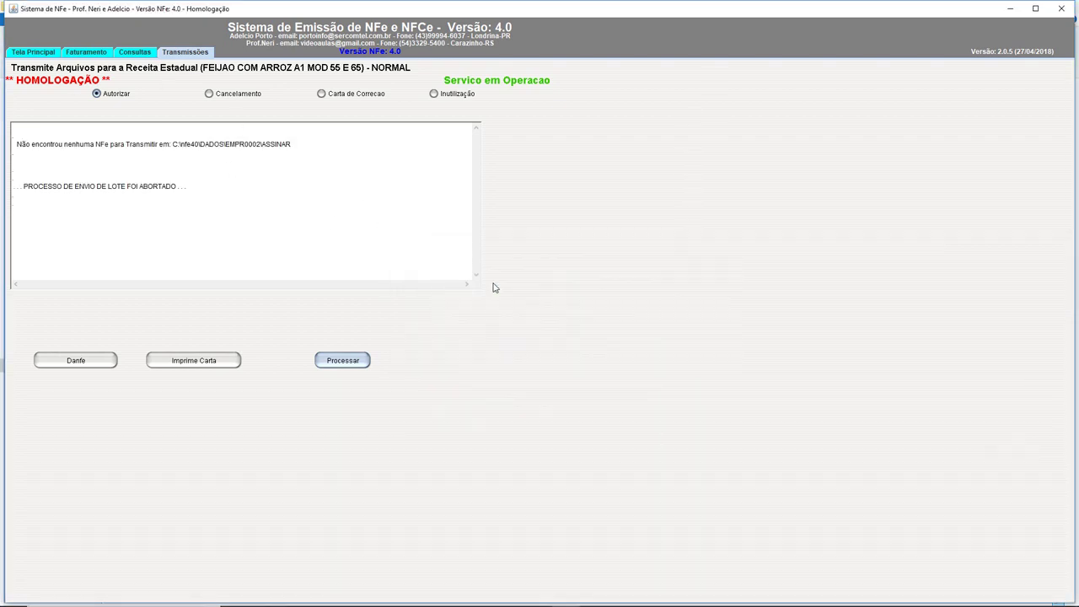
Open the new invoice's XML from the ASSINAR folder in the NFe viewer
left_click(129, 54)
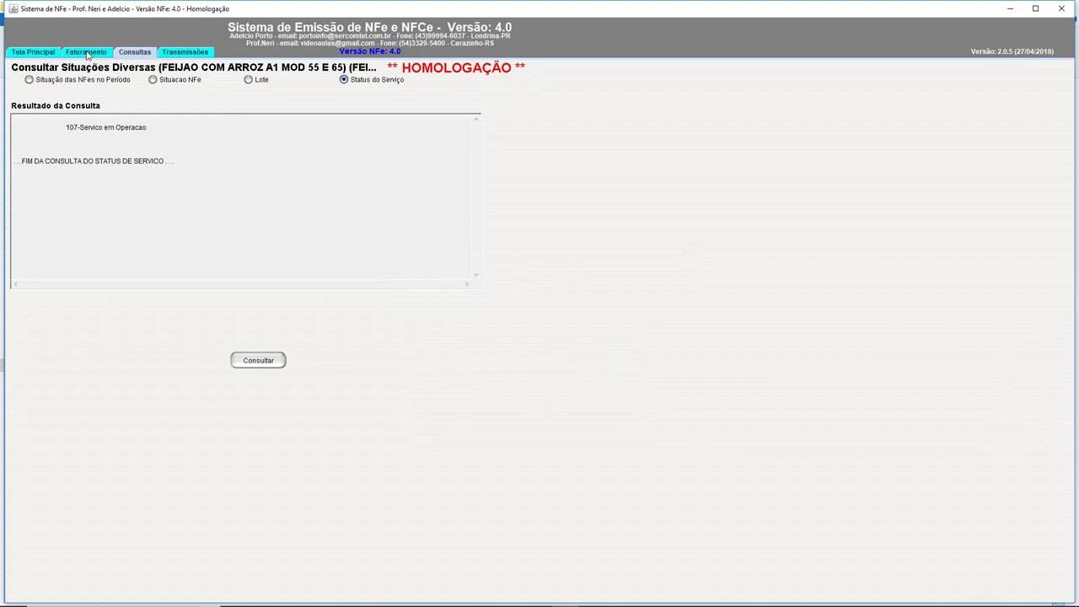
left_click(89, 54)
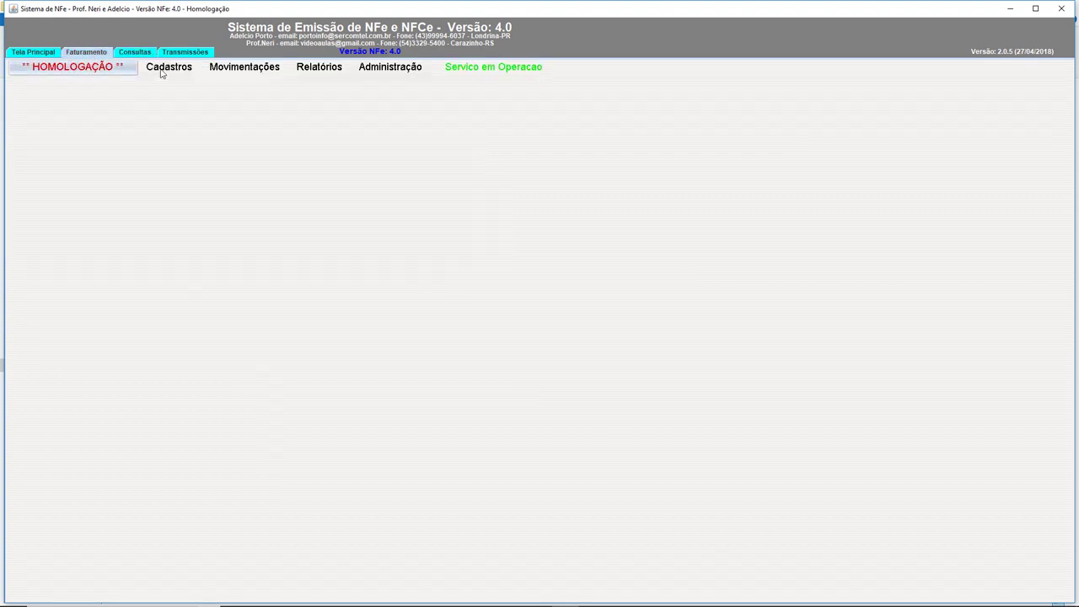
left_click(261, 73)
left_click(249, 118)
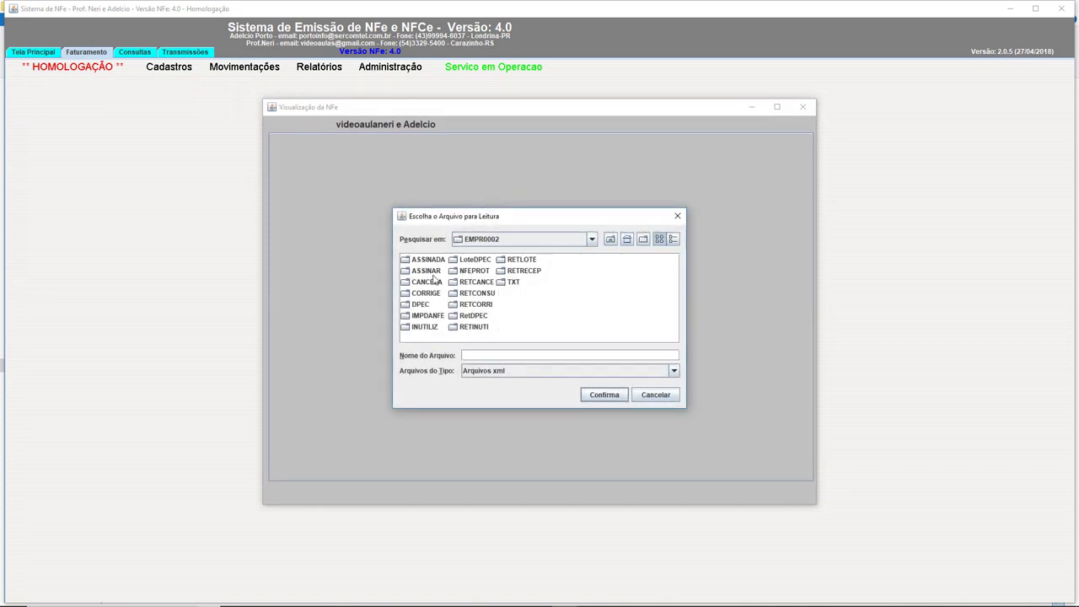
left_click(430, 270)
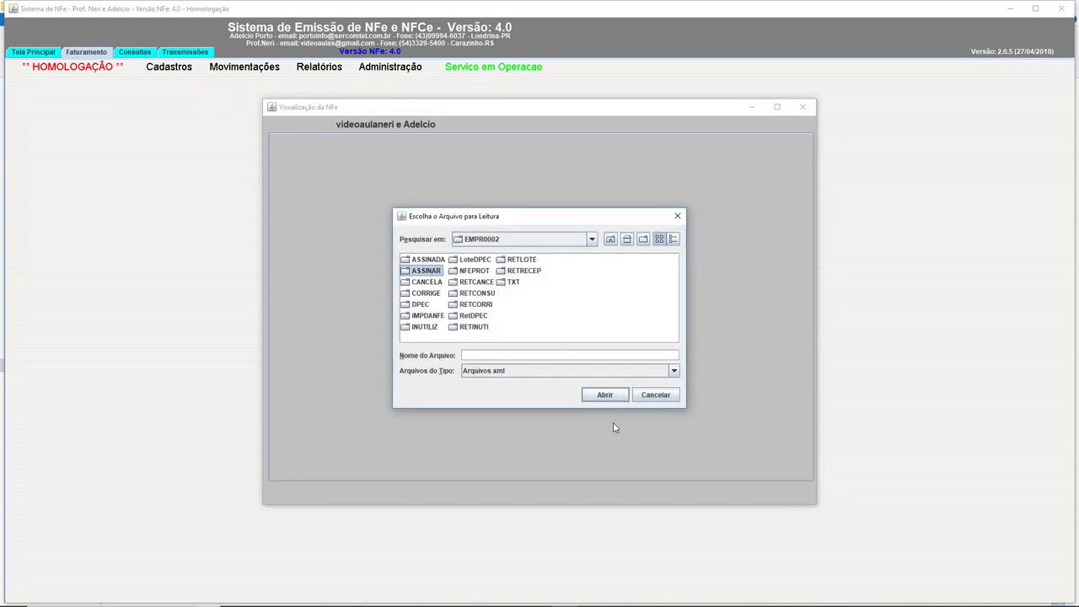
left_click(609, 396)
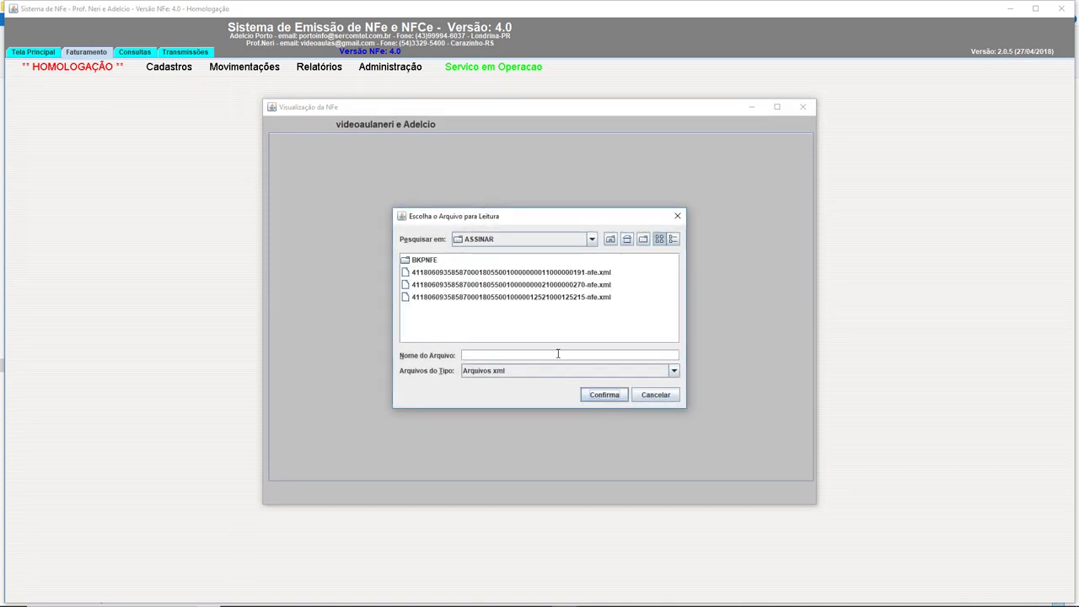
left_click(570, 301)
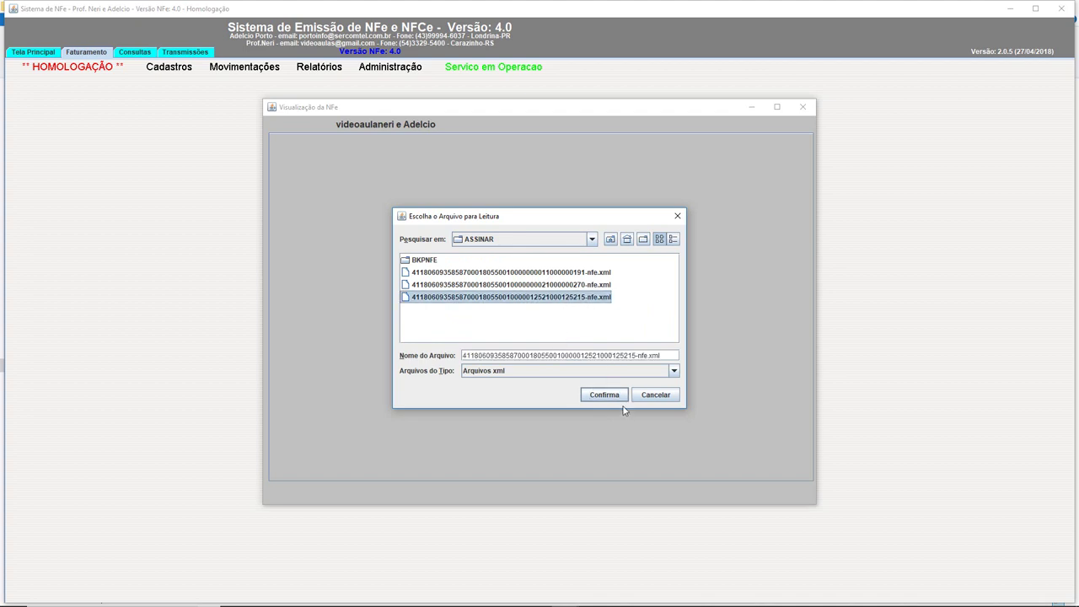
left_click(613, 397)
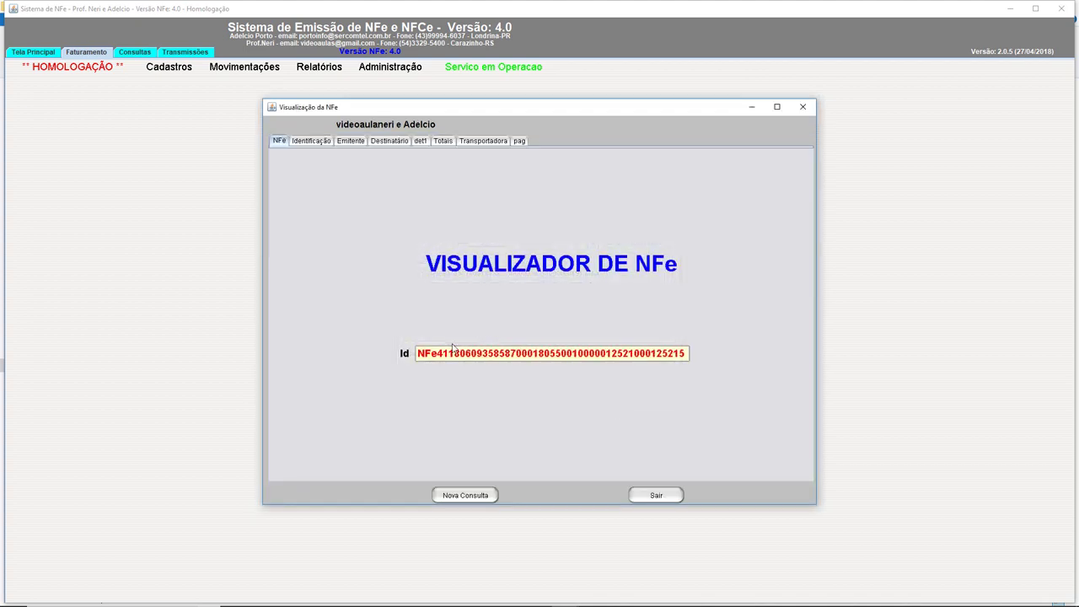
Copy the invoice's access key without the NFe prefix and start a new query on the Portal da Nota Fiscal Eletrônica in Chrome
left_click_drag(440, 355, 756, 359)
key("ctrl+c")
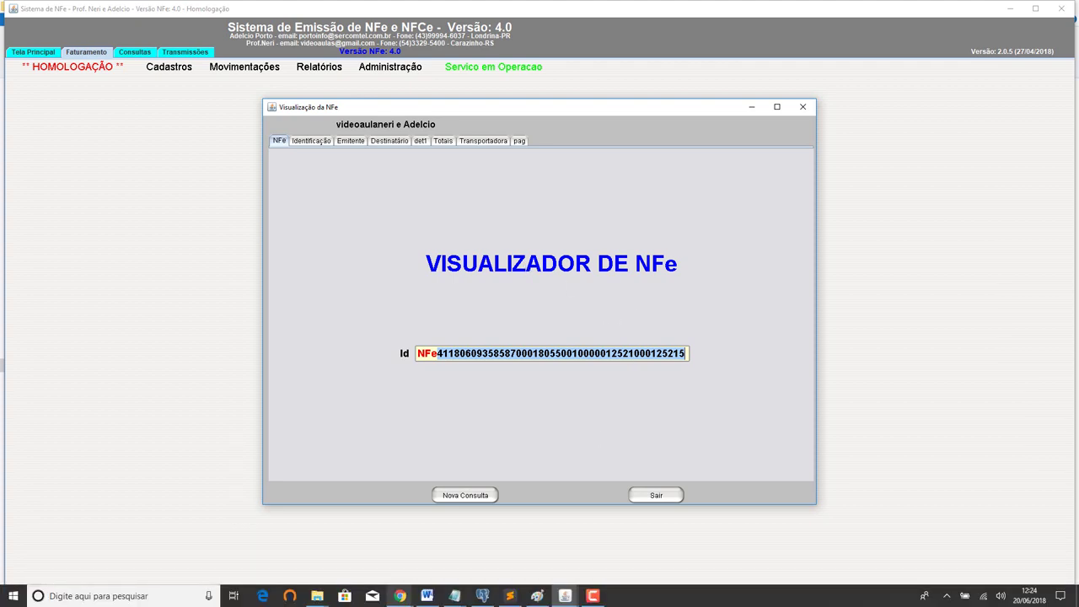
mouse_move(400, 596)
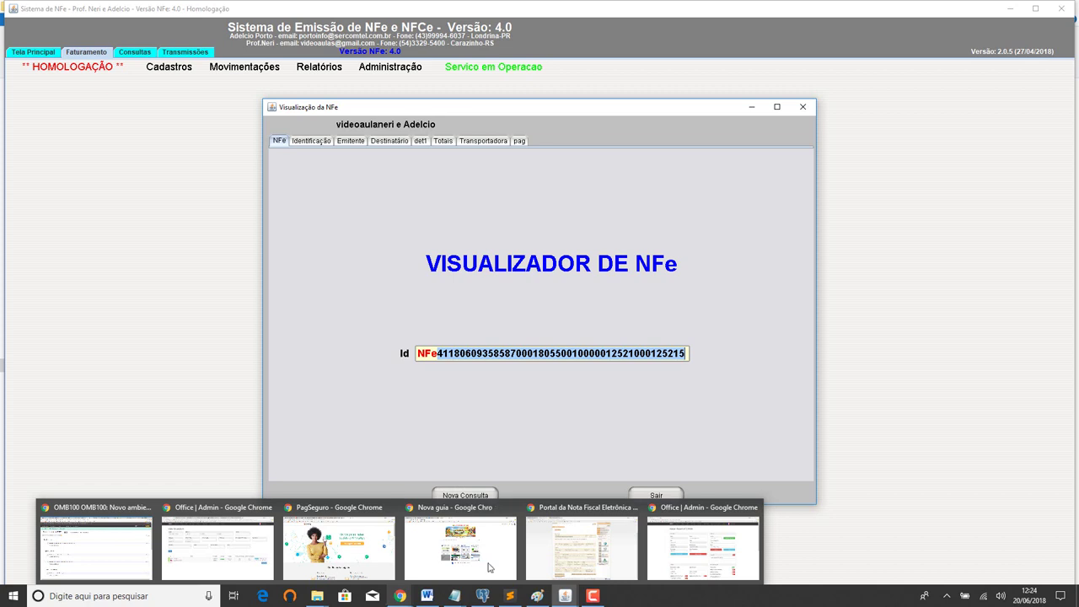
left_click(563, 549)
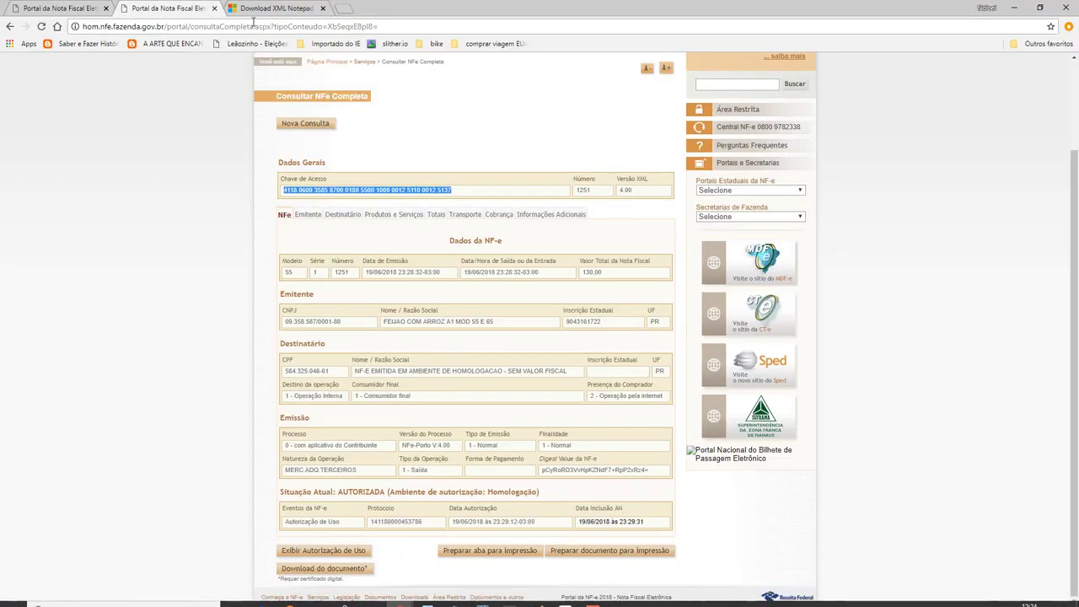
left_click(317, 127)
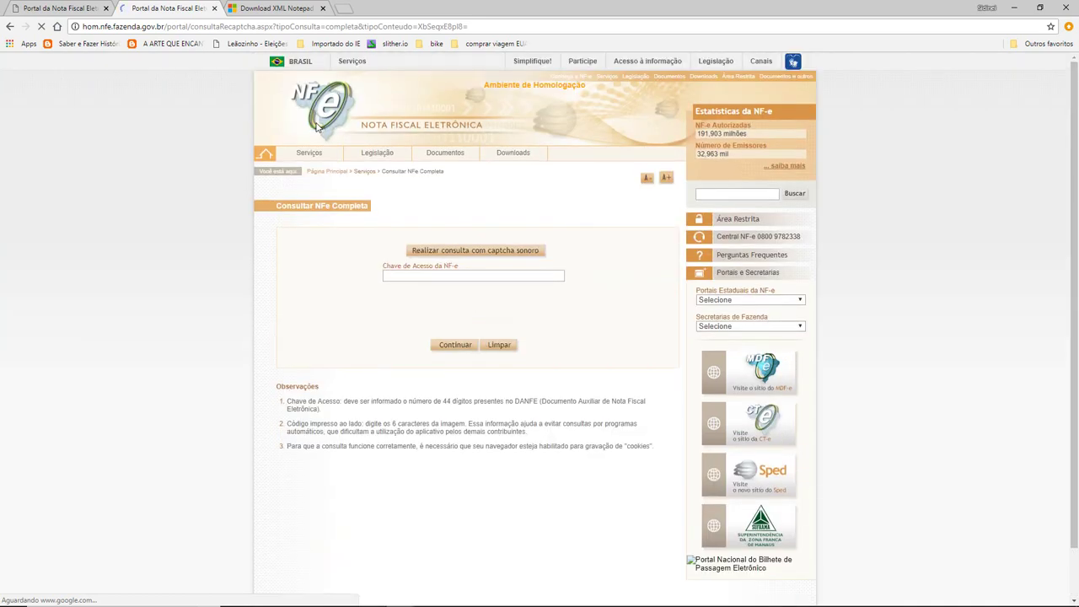
Paste the access key into Chave de Acesso da NF-e, complete the reCAPTCHA check, and submit the query to read the portal's response
left_click(424, 274)
right_click(425, 274)
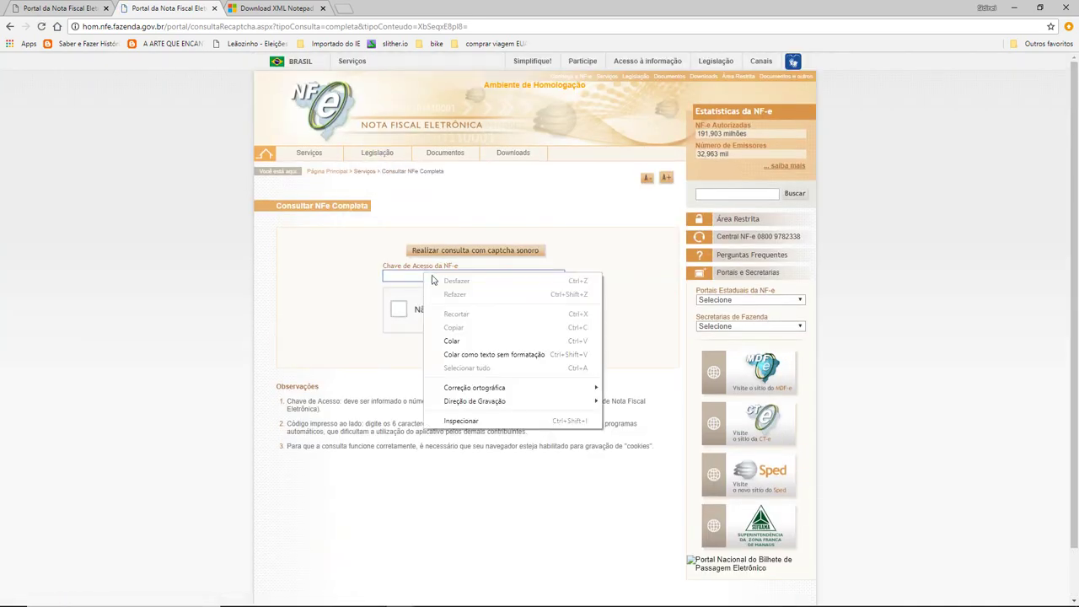
left_click(458, 339)
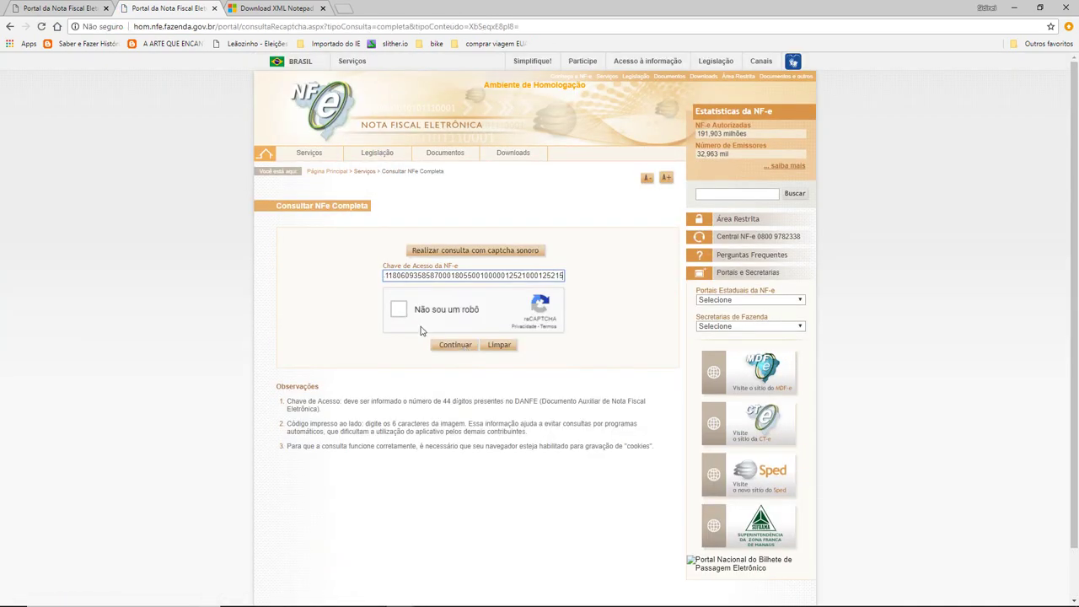
left_click(400, 309)
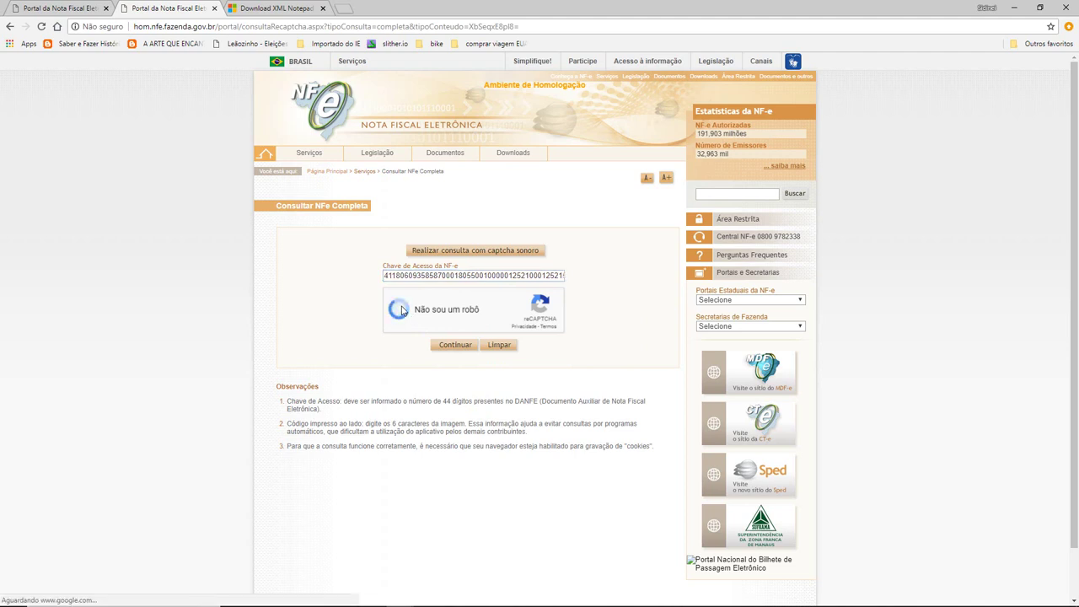
left_click(449, 348)
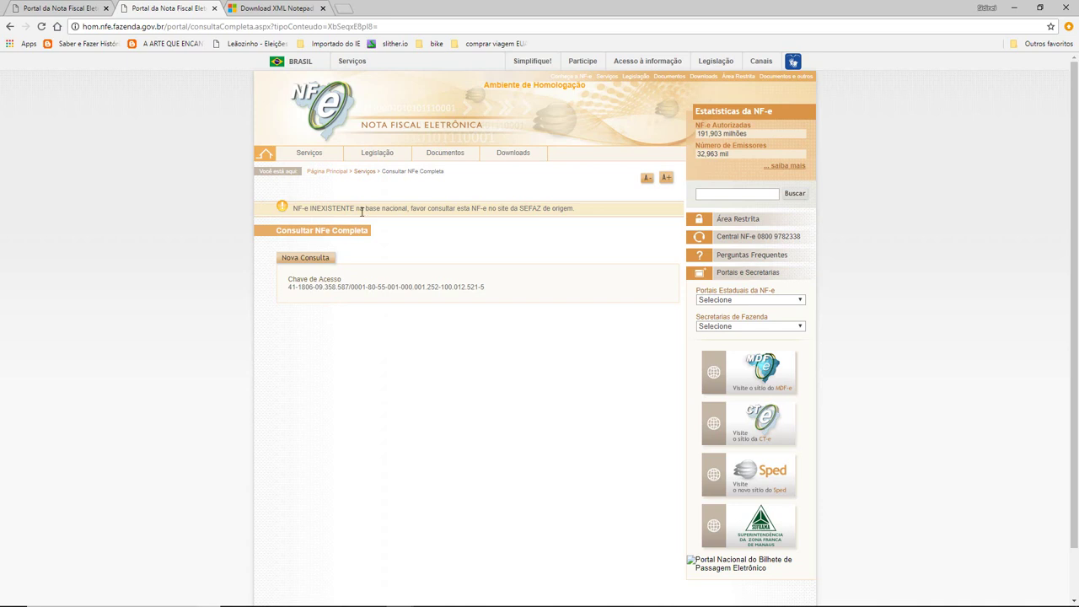
left_click_drag(362, 211, 565, 211)
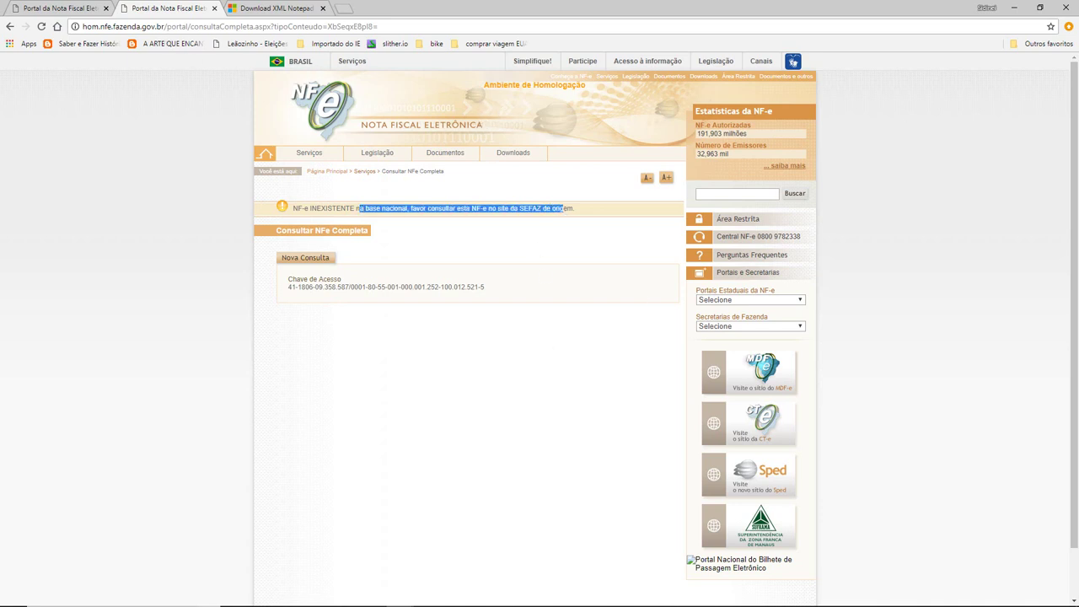
Return to the NFe system, close the viewer, and start an Autorizar transmission with the Escolher a NFe option
left_click(1013, 7)
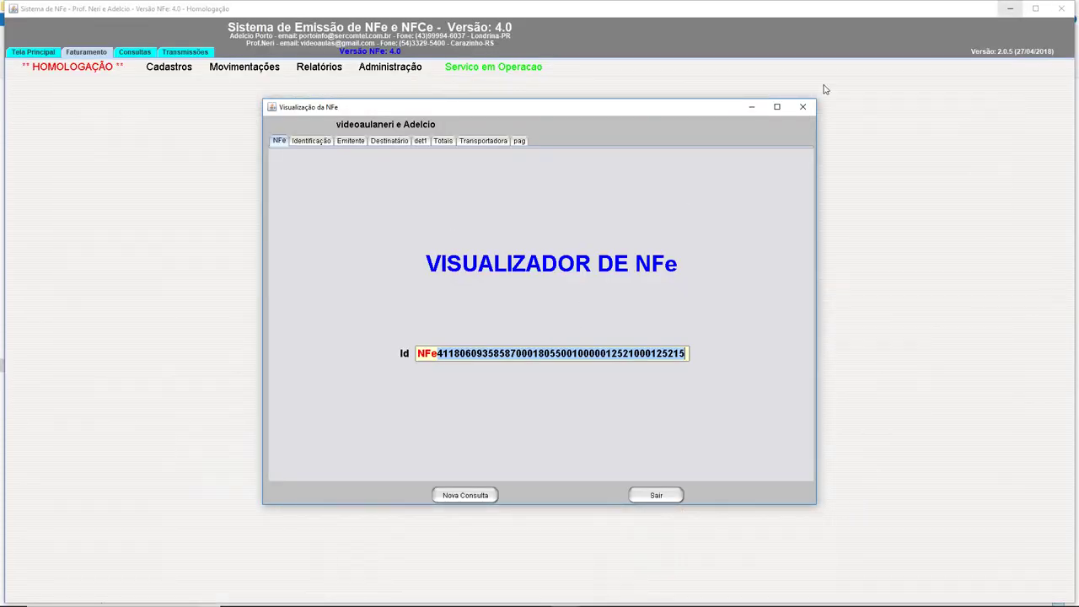
left_click(804, 107)
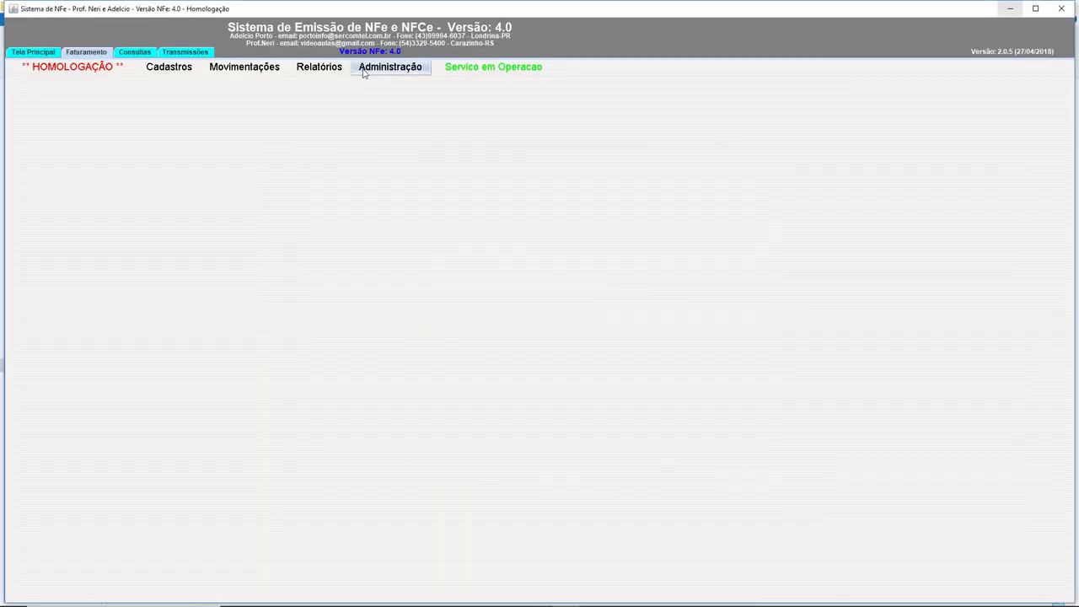
left_click(190, 53)
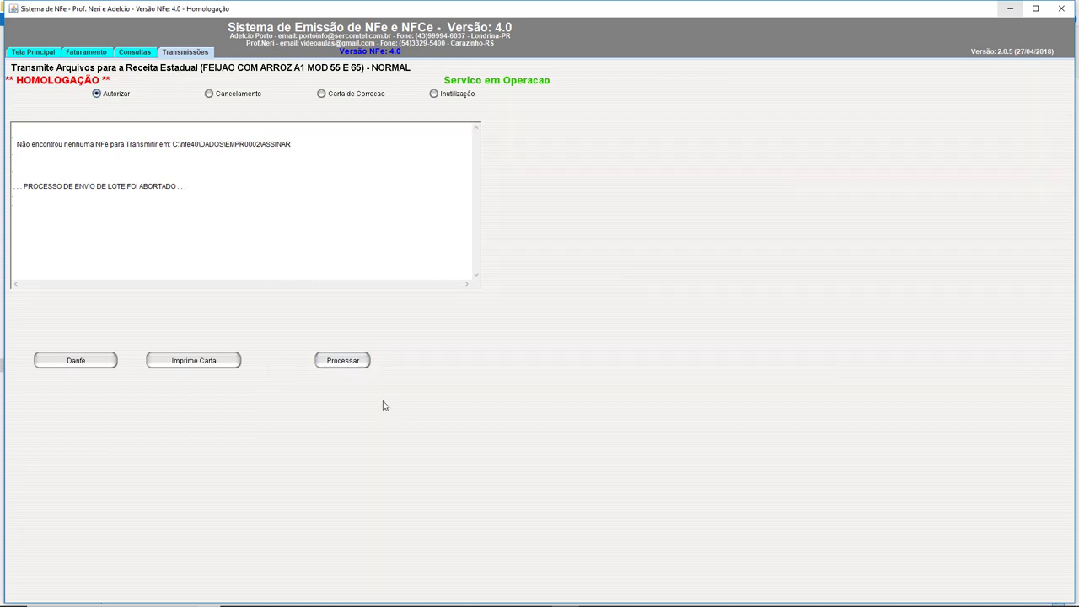
left_click(345, 364)
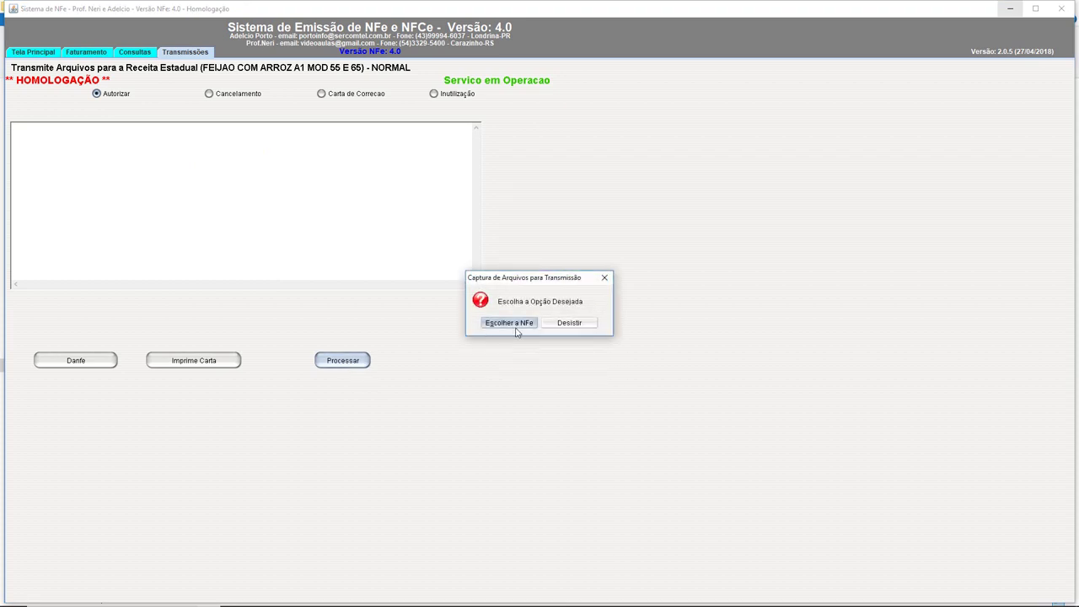
left_click(511, 325)
Choose the new invoice's XML in the ASSINAR folder, authorize that NFe, and dismiss the authorization result
left_click(503, 328)
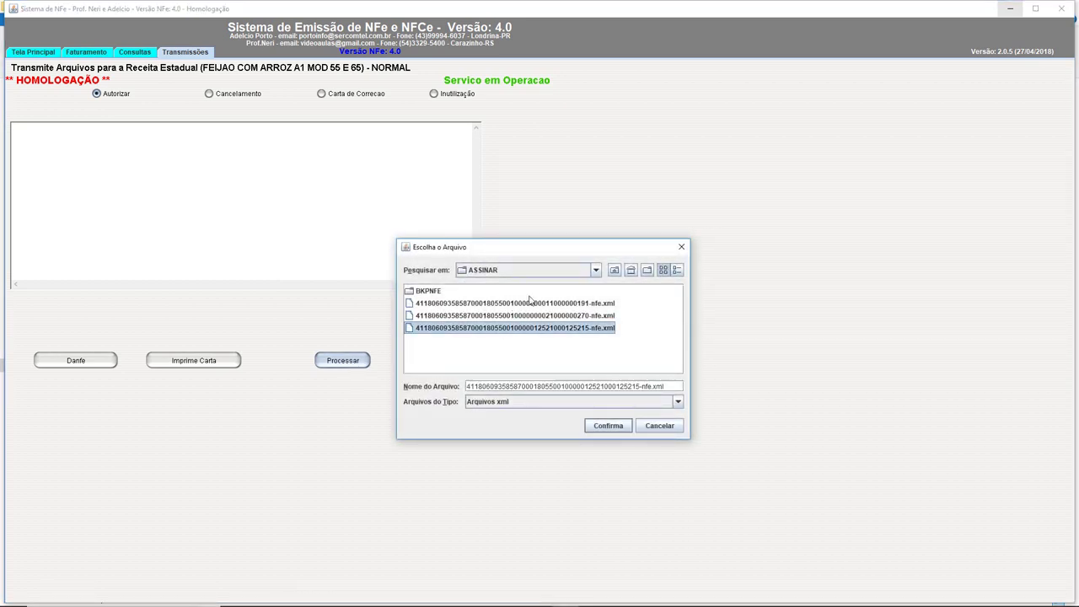
left_click(578, 275)
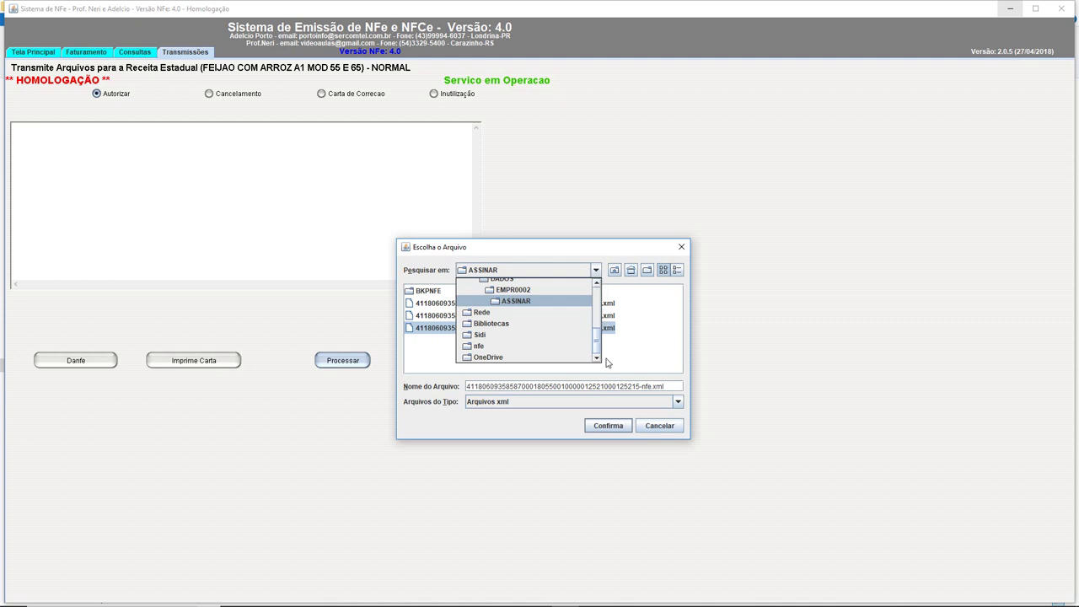
left_click(626, 322)
left_click(588, 328)
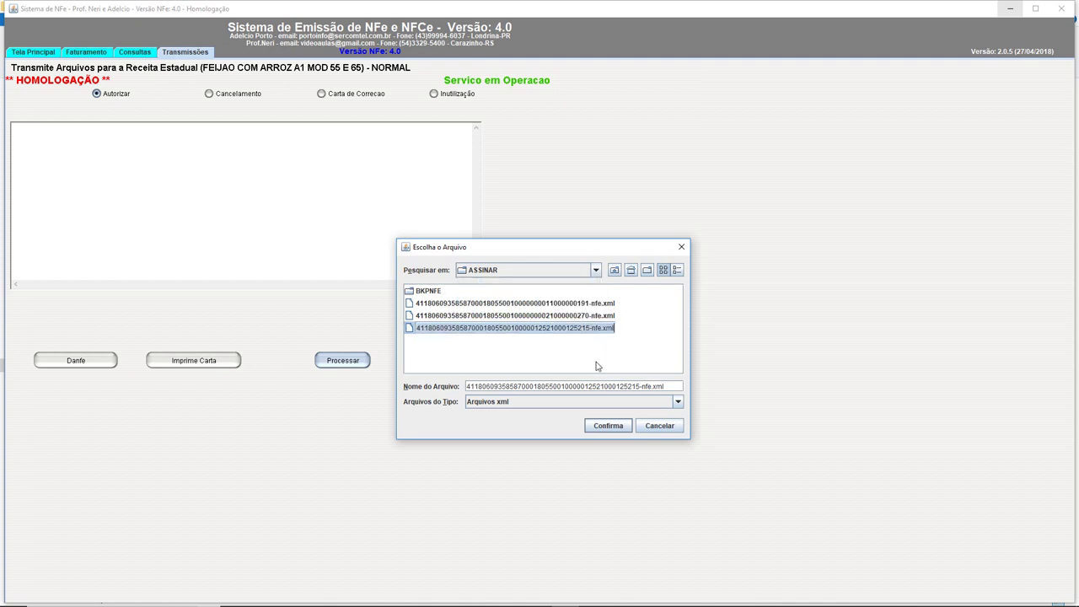
left_click(608, 425)
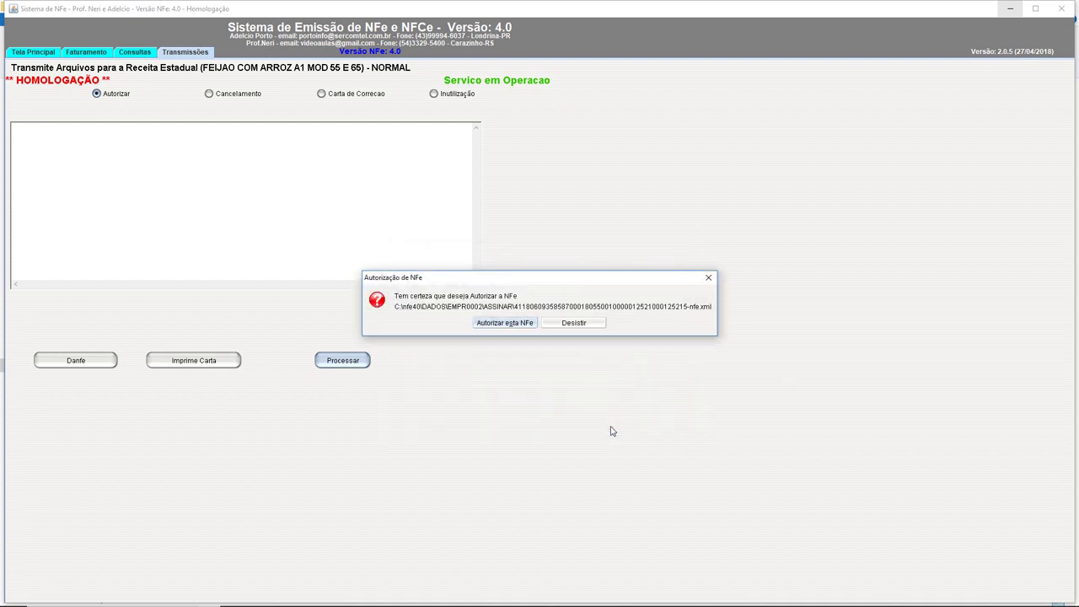
left_click(505, 323)
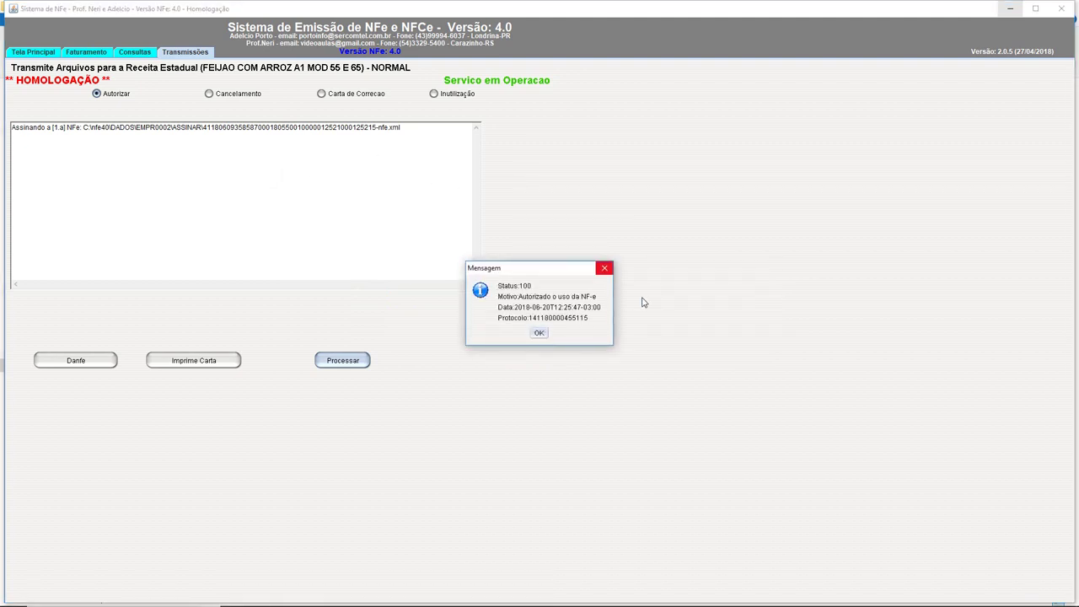
left_click(540, 333)
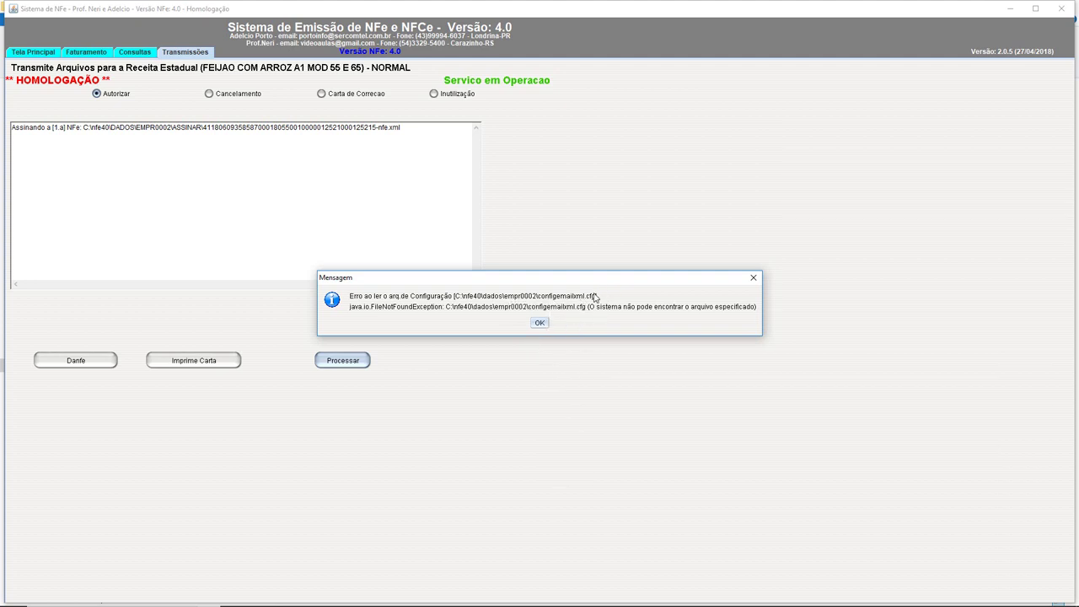
Dismiss the e-mail configuration messages, choose Visualizar na Tela for the authorized invoice's DANFE, and reposition its viewer to inspect the document
left_click(540, 324)
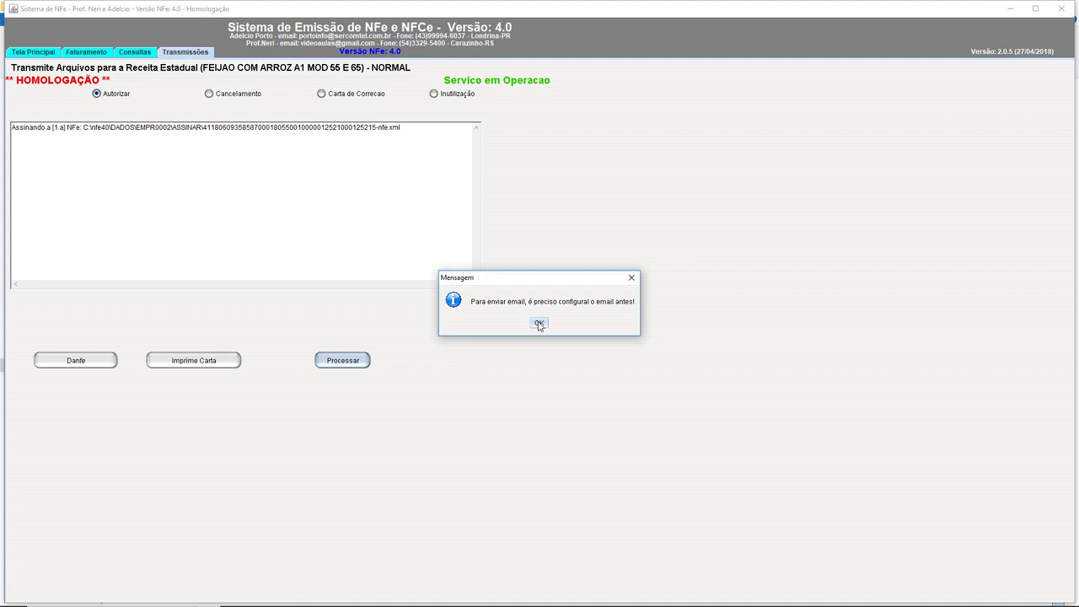
left_click(540, 324)
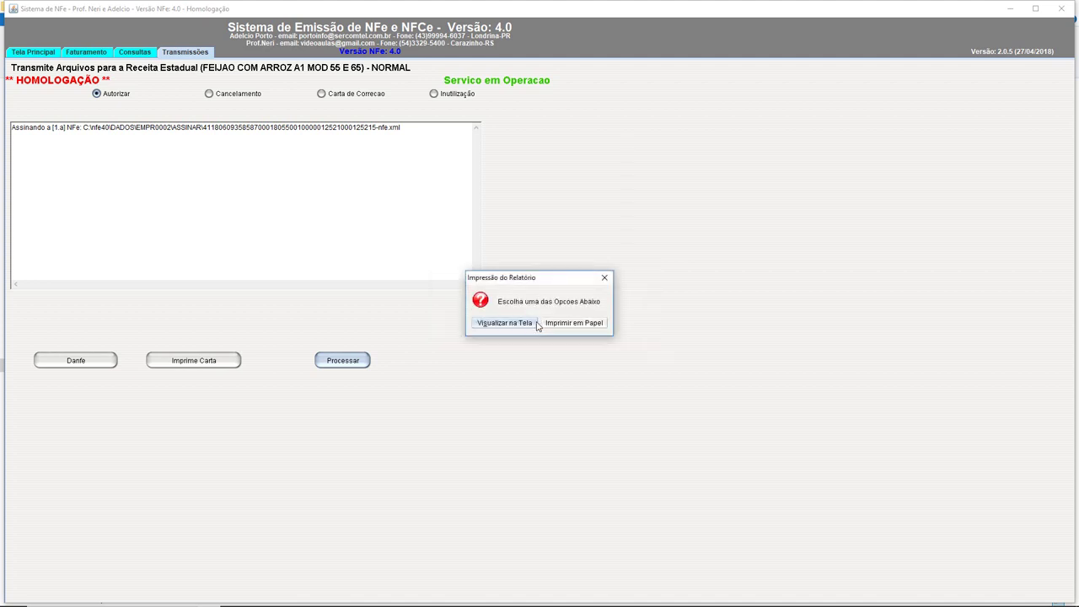
left_click(510, 324)
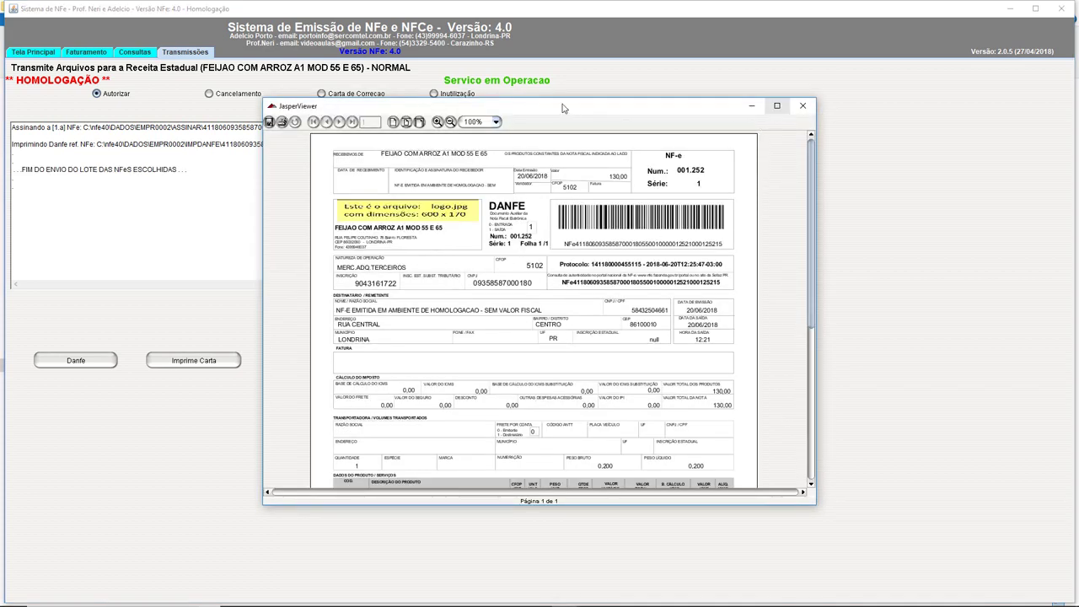
mouse_move(813, 154)
left_mouse_down()
mouse_move(813, 256)
mouse_move(812, 144)
left_mouse_up()
left_click_drag(654, 113, 707, 207)
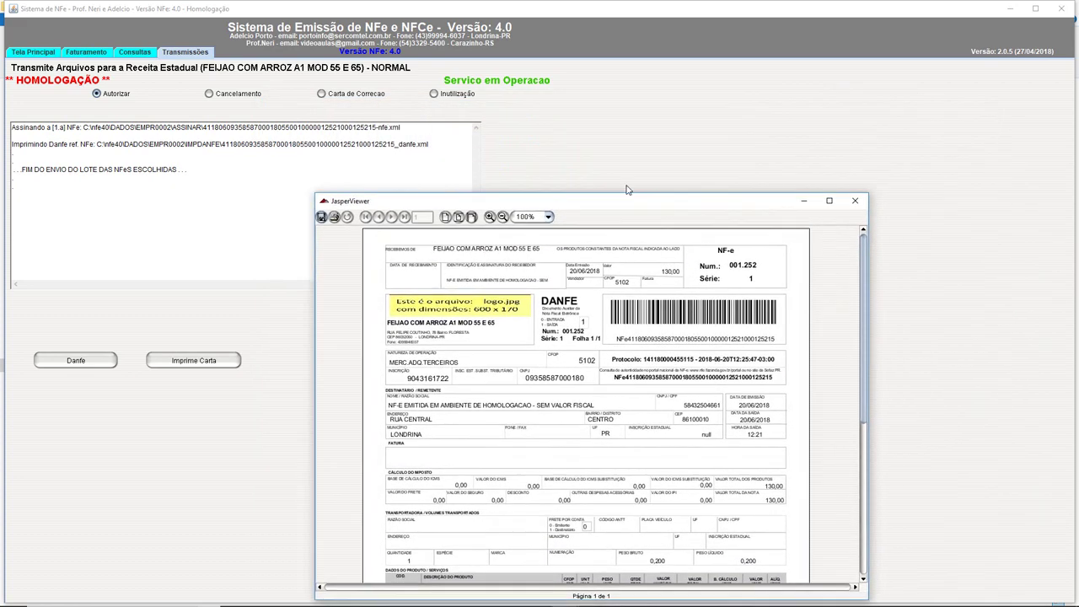
left_click_drag(627, 190, 833, 114)
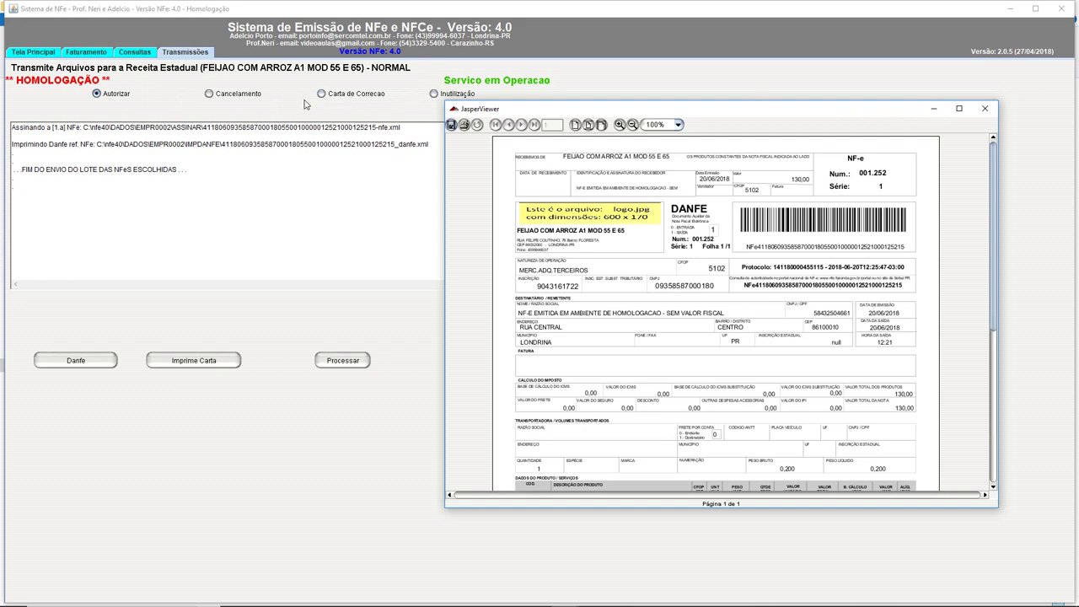
left_click_drag(614, 110, 503, 127)
Switch to the Portal da Nota Fiscal Eletrônica in Chrome and start another Consultar NFe Completa query
key("alt+Tab")
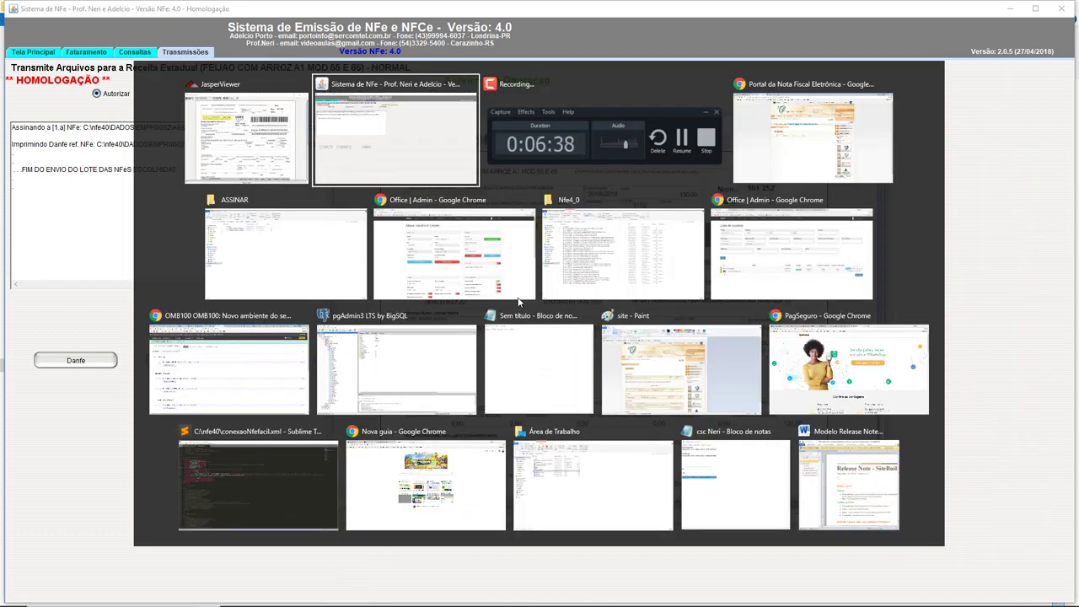
key("alt+Tab")
key("alt+Tab")
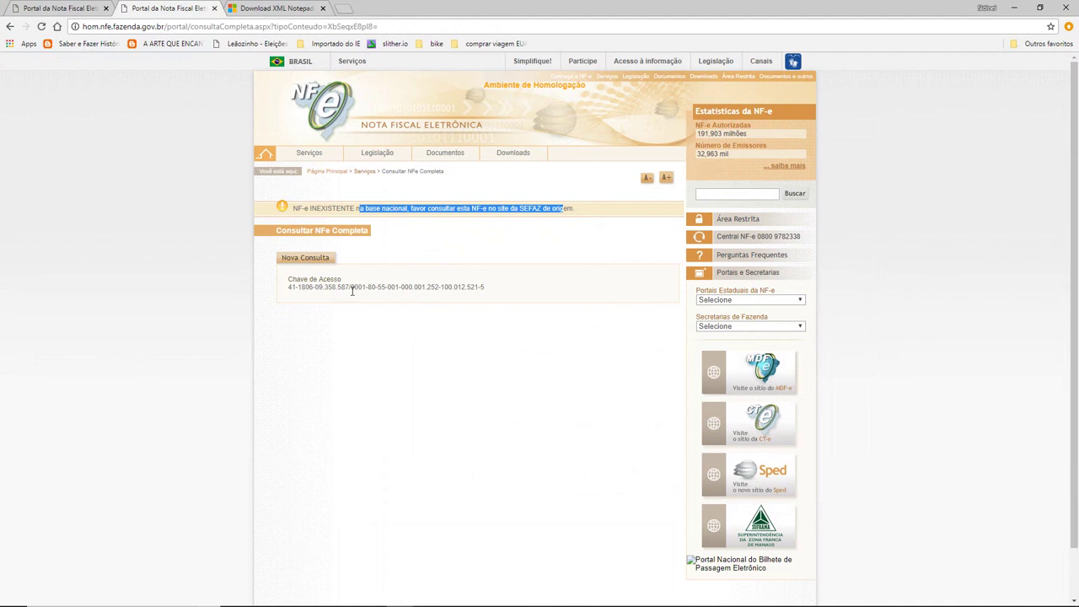
mouse_move(308, 152)
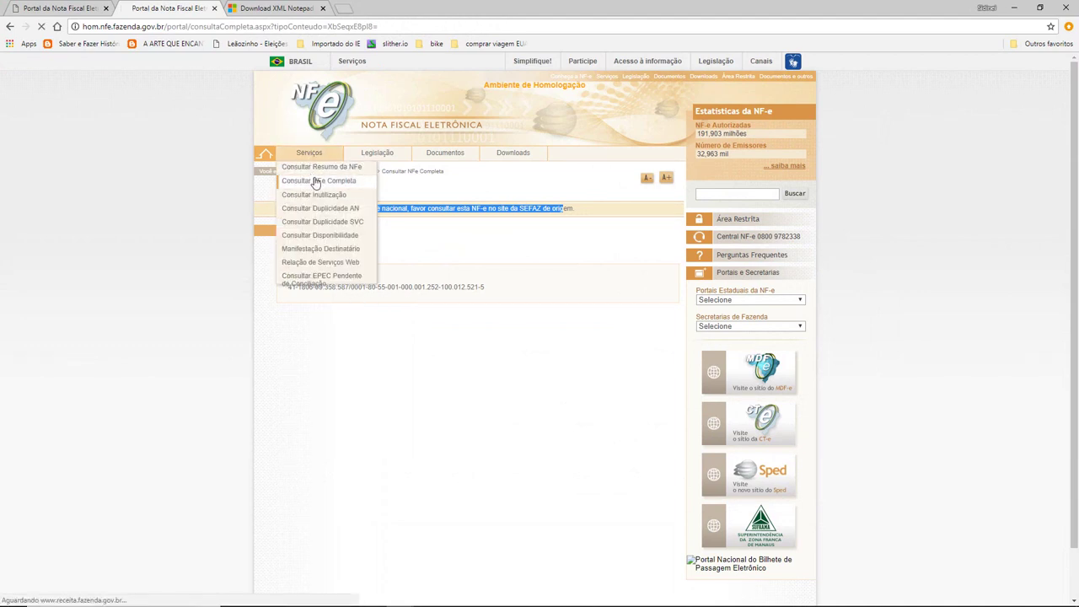
left_click(315, 180)
Query the copied access key with the reCAPTCHA check completed, and review the invoice's general data and Situação Atual section
left_click(434, 275)
key("ctrl+v")
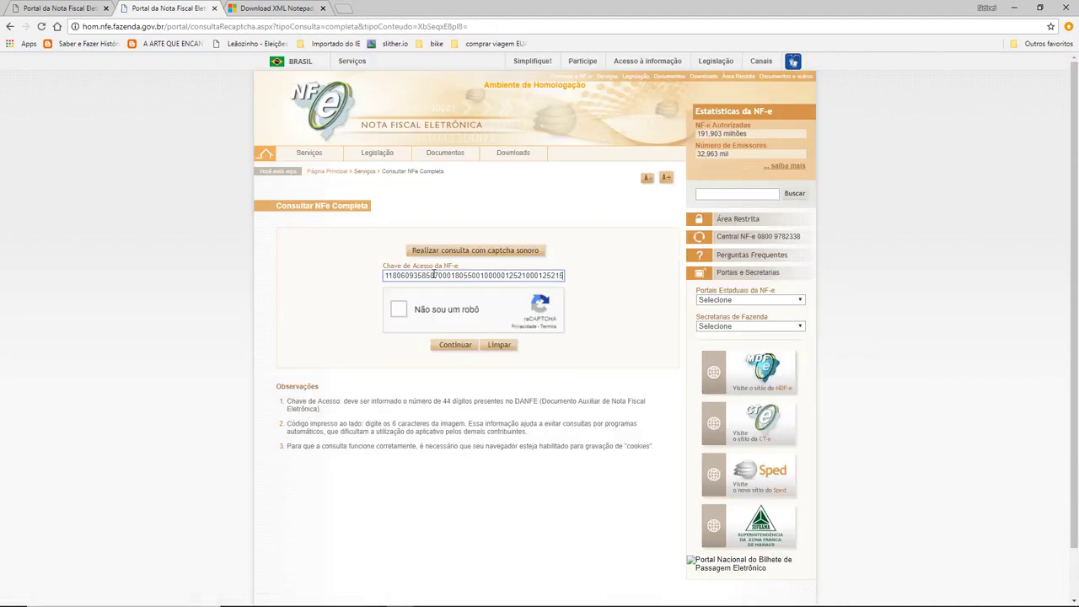
left_click(399, 310)
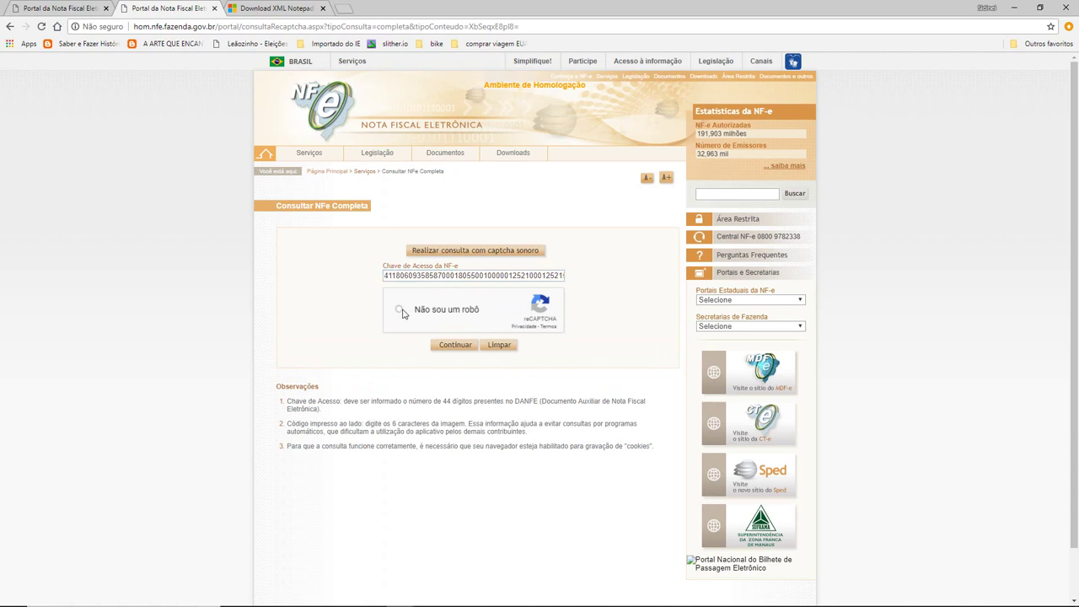
left_click(456, 348)
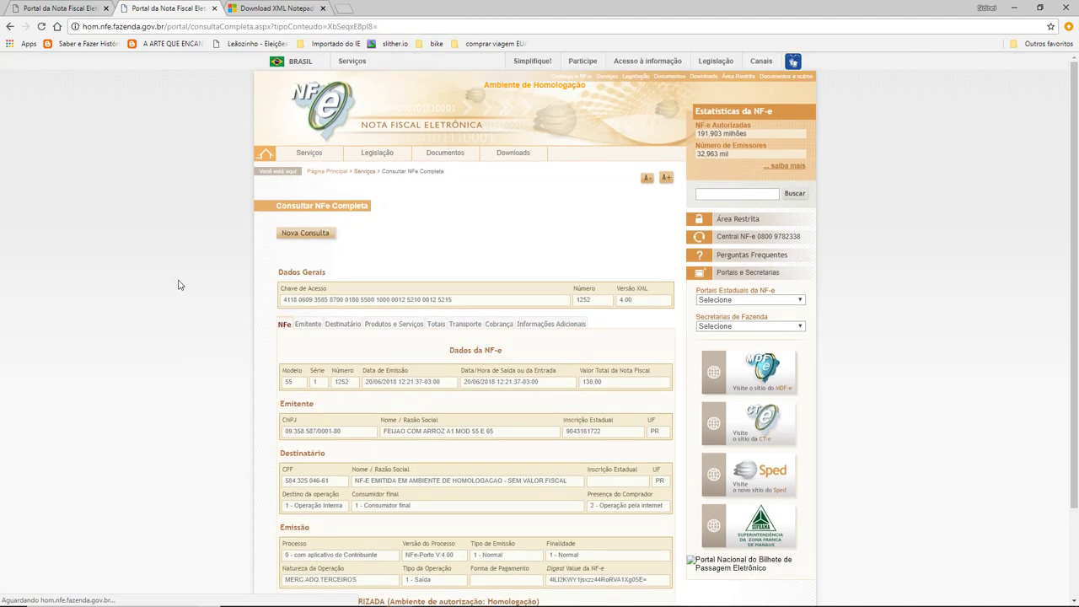
scroll(179, 285, "down", 3)
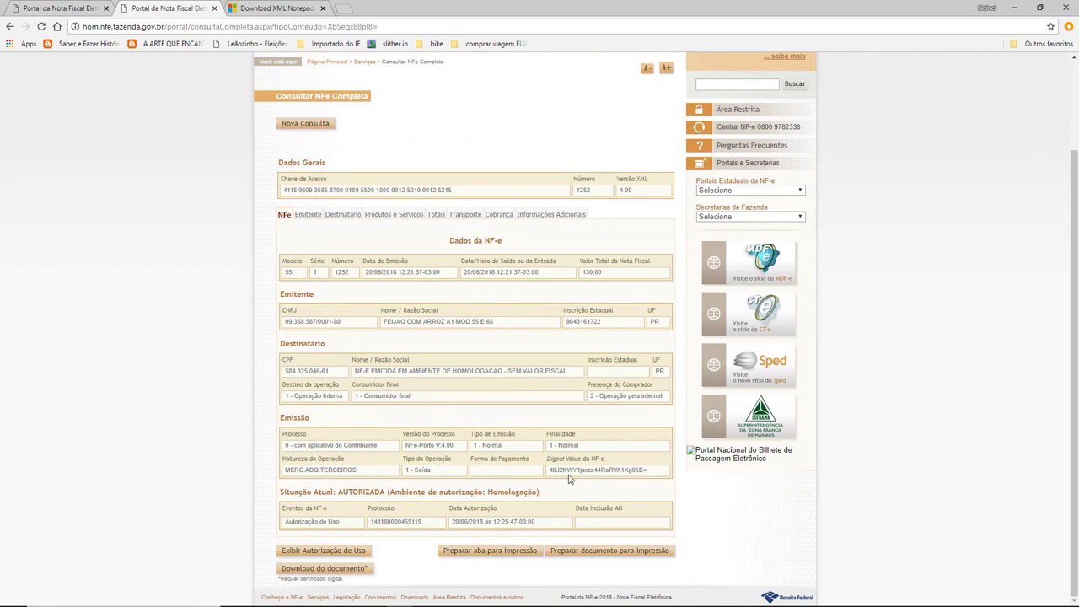
scroll(568, 479, "up", 3)
scroll(569, 479, "down", 3)
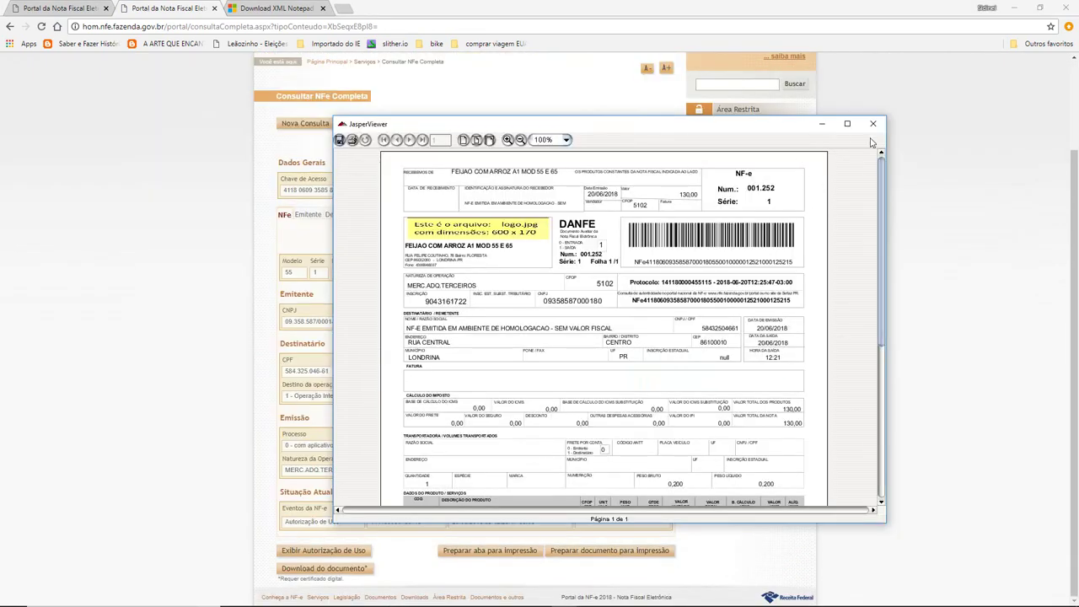
Close the DANFE viewer and switch back to the NFe issuing system's transmission screen
mouse_move(879, 168)
left_mouse_down()
mouse_move(879, 184)
mouse_move(879, 166)
left_mouse_up()
left_click(872, 125)
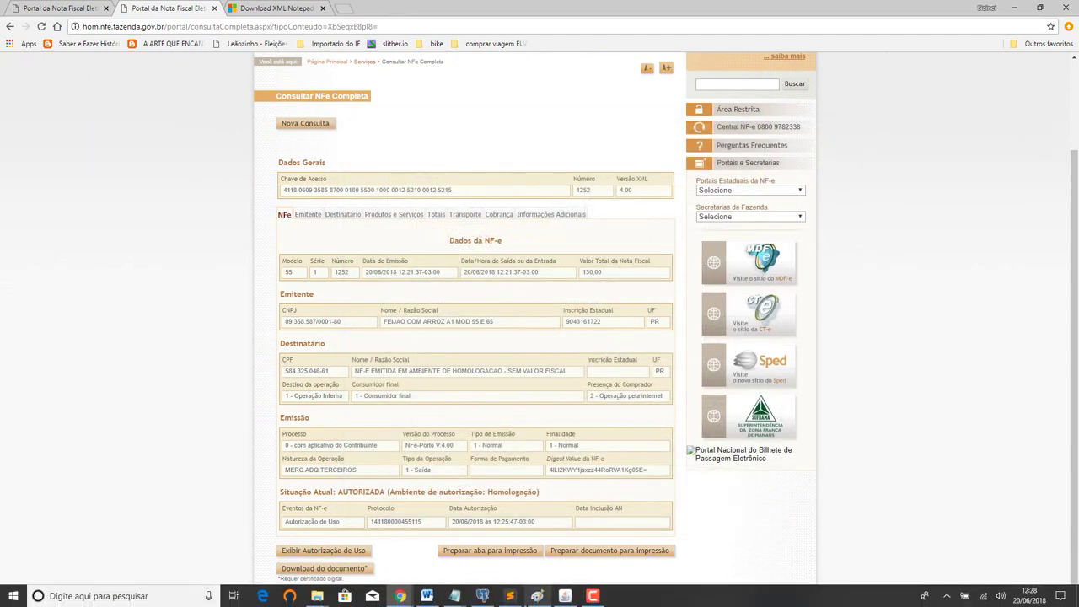
left_click(557, 596)
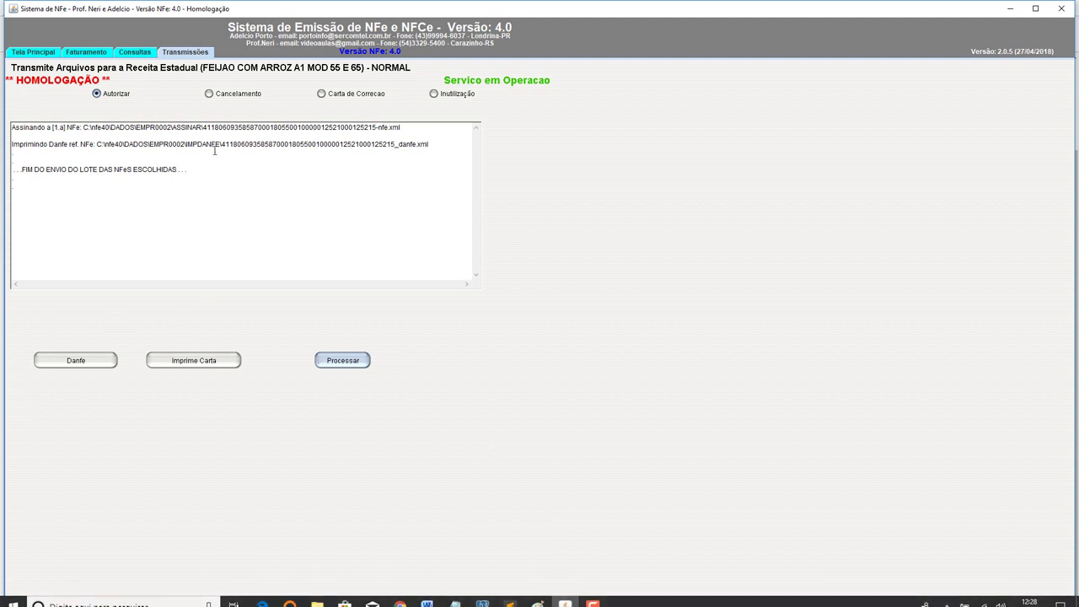